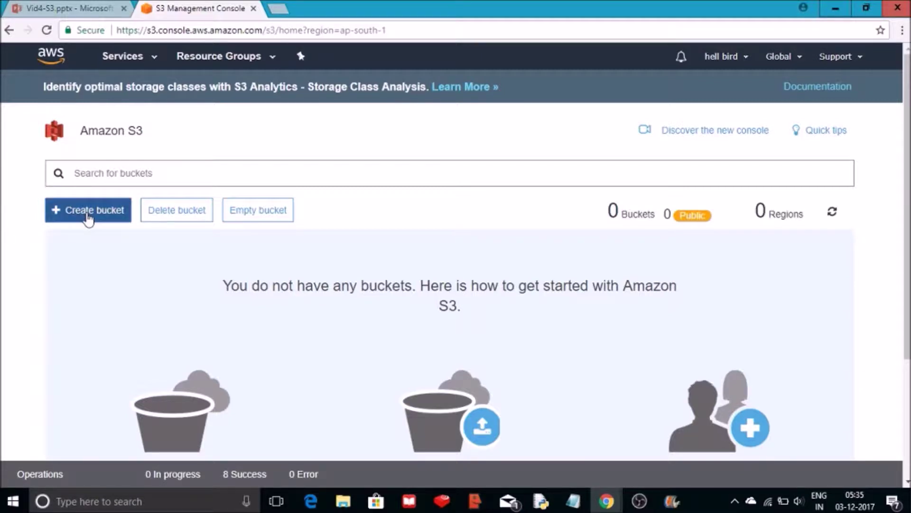
- Start a new bucket named cloud-aws in the Asia Pacific (Mumbai) region and proceed to its properties
{"action": "left_click", "coordinate": [87, 212]}
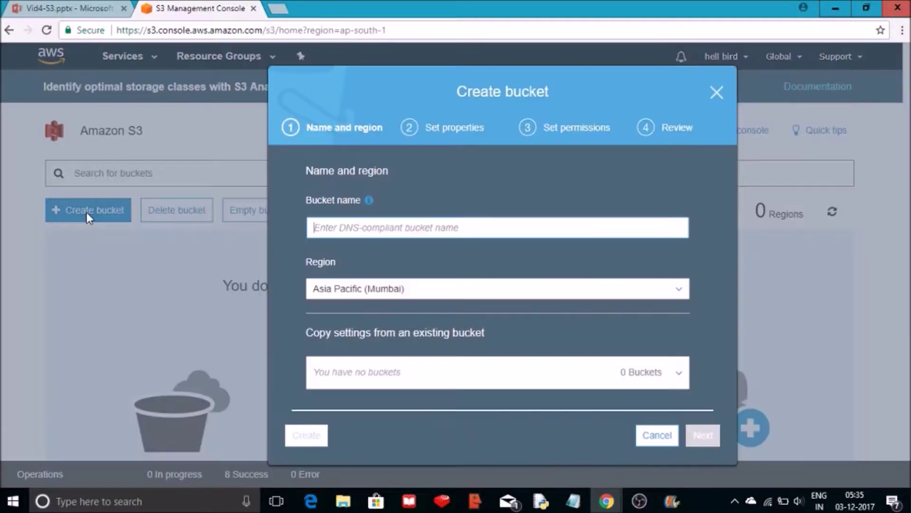
{"action": "left_click", "coordinate": [346, 231]}
{"action": "type", "text": "cloud-"}
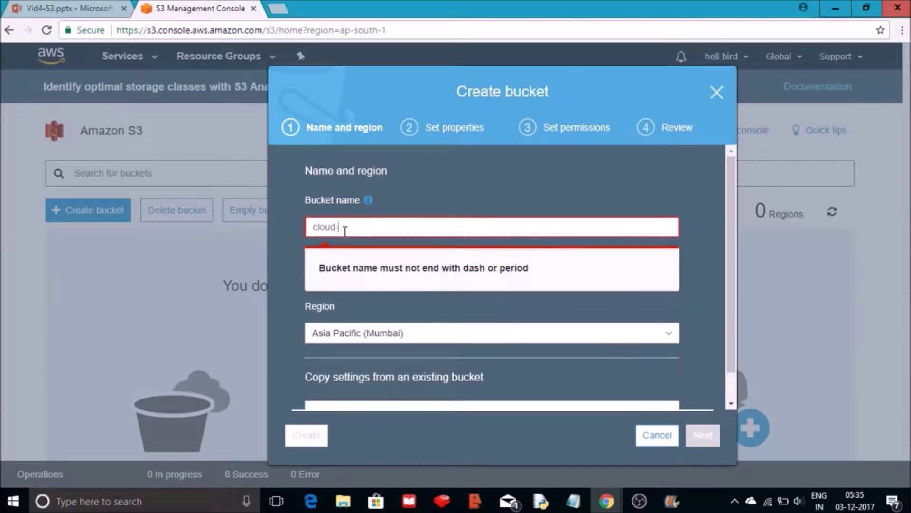
{"action": "type", "text": "aws"}
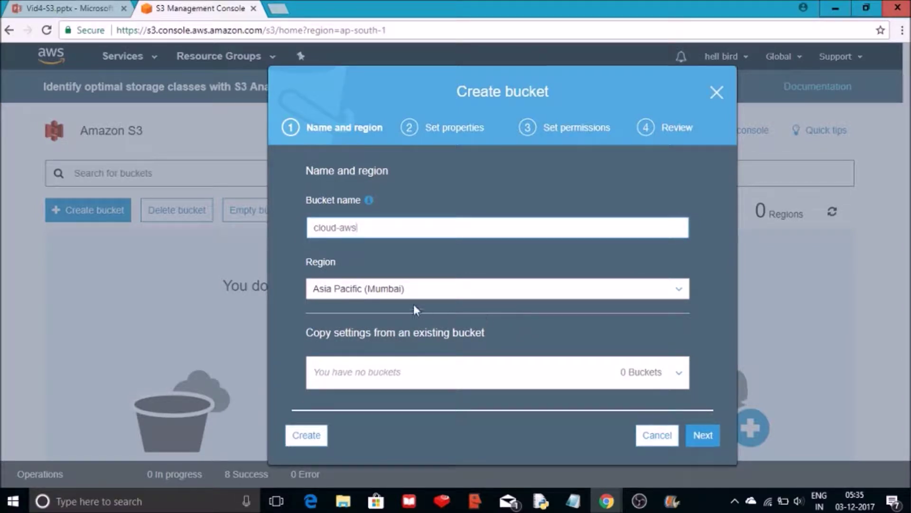
{"action": "left_click", "coordinate": [395, 290]}
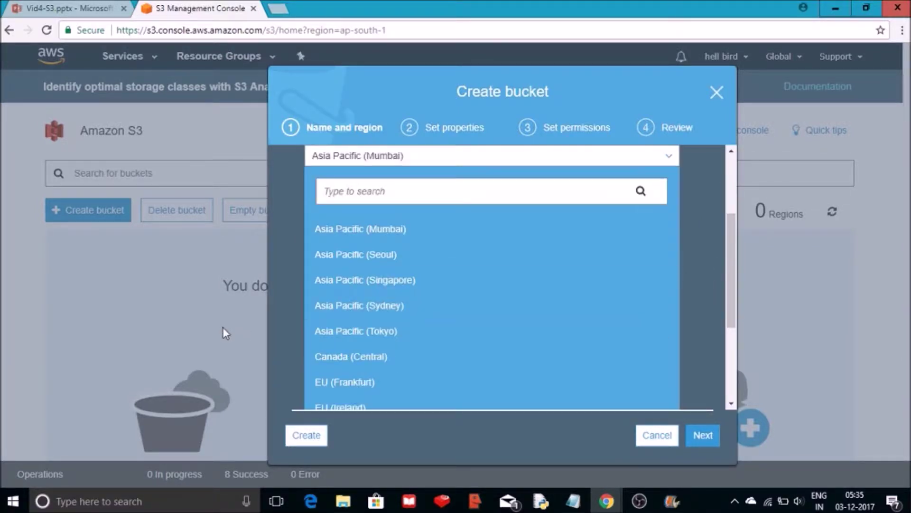
{"action": "left_click", "coordinate": [352, 230]}
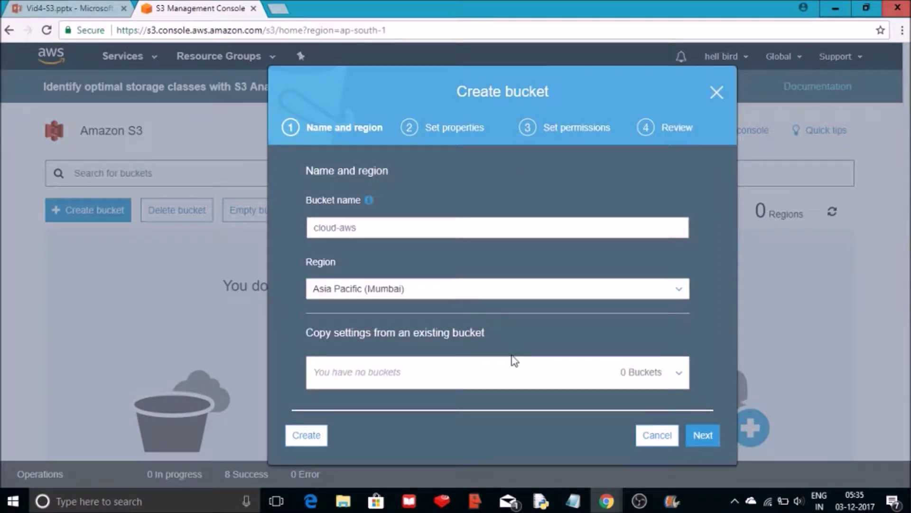
{"action": "left_click", "coordinate": [705, 439]}
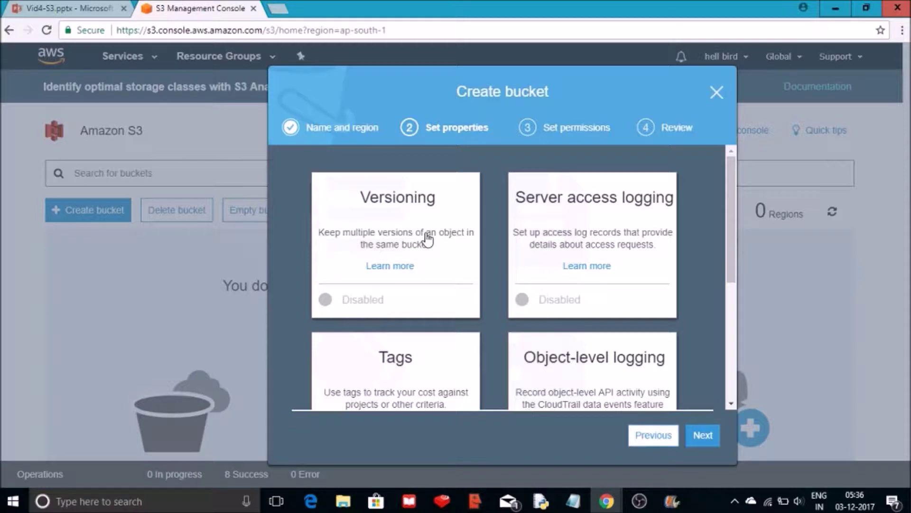
- Enable versioning for the new bucket and save the setting
{"action": "left_click", "coordinate": [366, 204]}
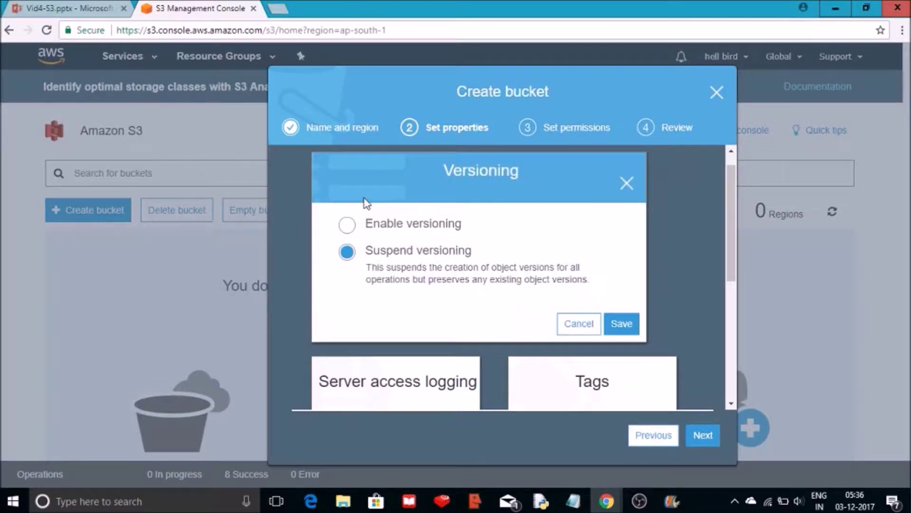
{"action": "left_click", "coordinate": [349, 227]}
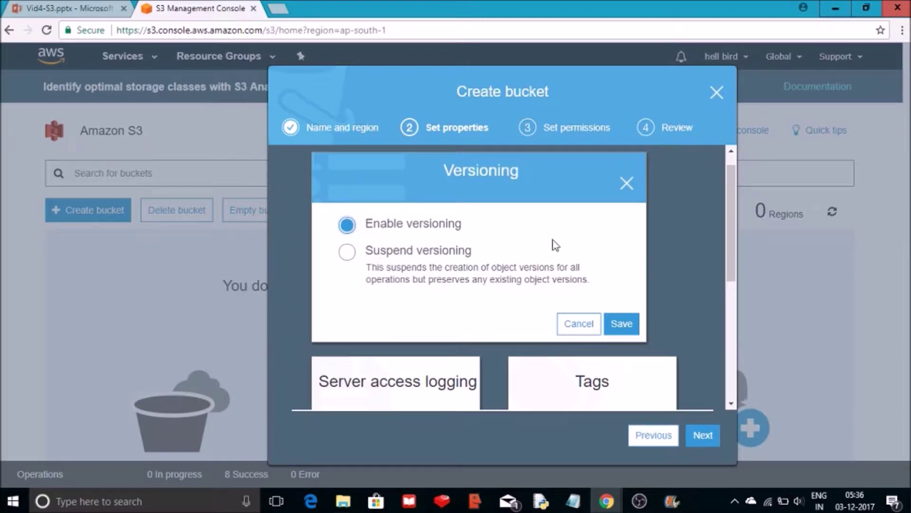
{"action": "left_click", "coordinate": [626, 328]}
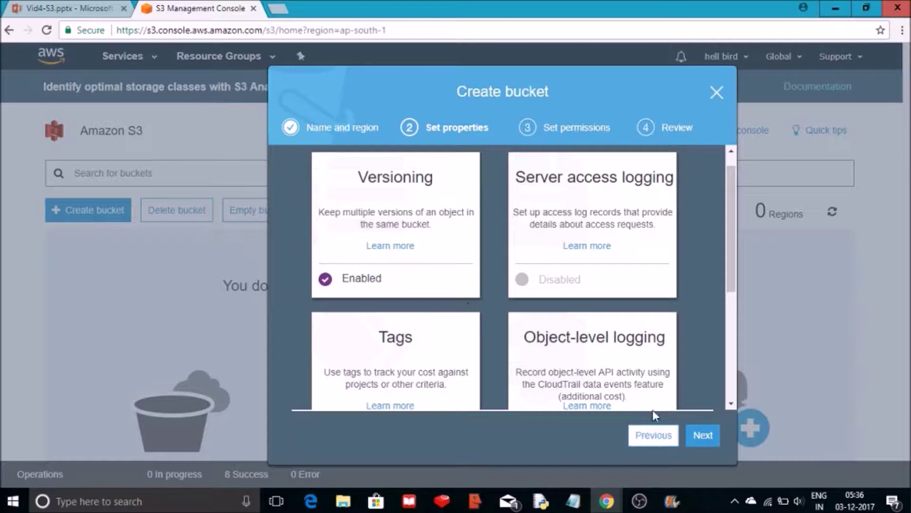
- Keep the default permissions, create the bucket and refresh the bucket list
{"action": "left_click", "coordinate": [701, 442]}
{"action": "left_click", "coordinate": [700, 442]}
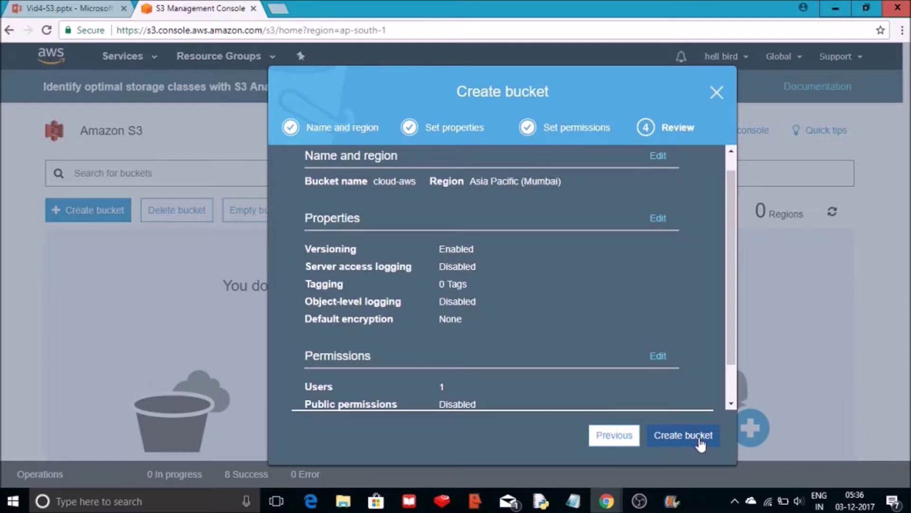
{"action": "left_click", "coordinate": [674, 437]}
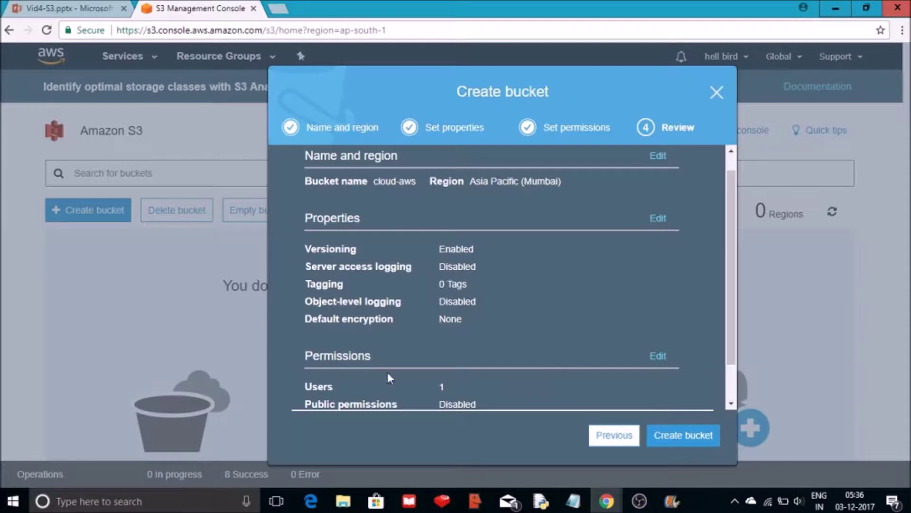
{"action": "left_click", "coordinate": [679, 435]}
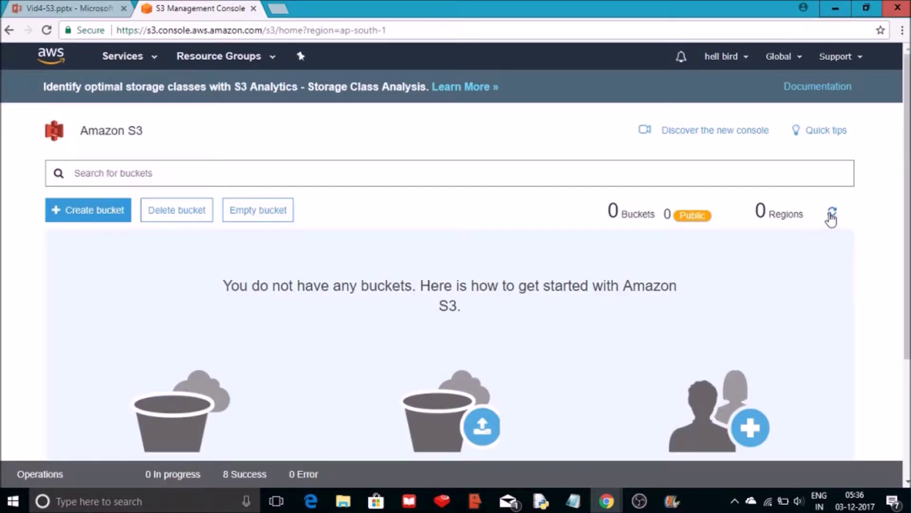
{"action": "left_click", "coordinate": [832, 214]}
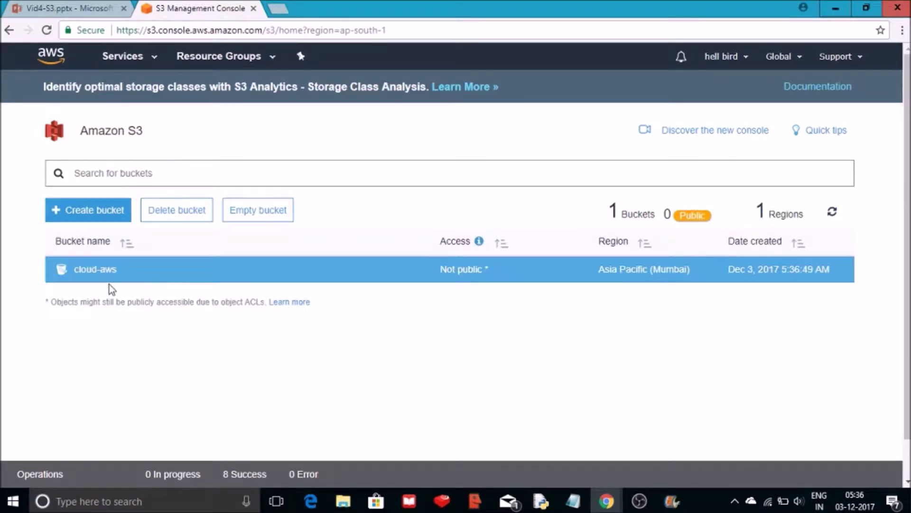
- Open the cloud-aws bucket and add Test.txt from the LENOVO (D:) drive to a new upload
{"action": "left_click", "coordinate": [110, 271]}
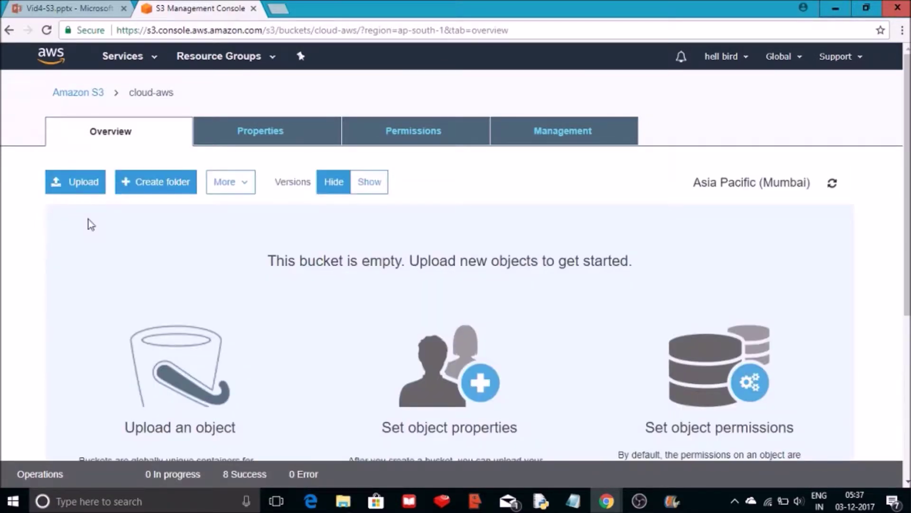
{"action": "left_click", "coordinate": [77, 179]}
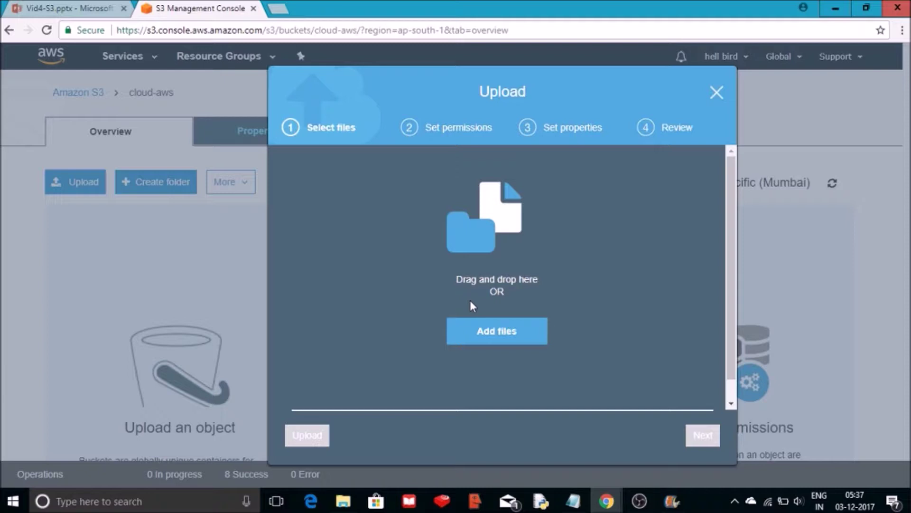
{"action": "left_click", "coordinate": [474, 335]}
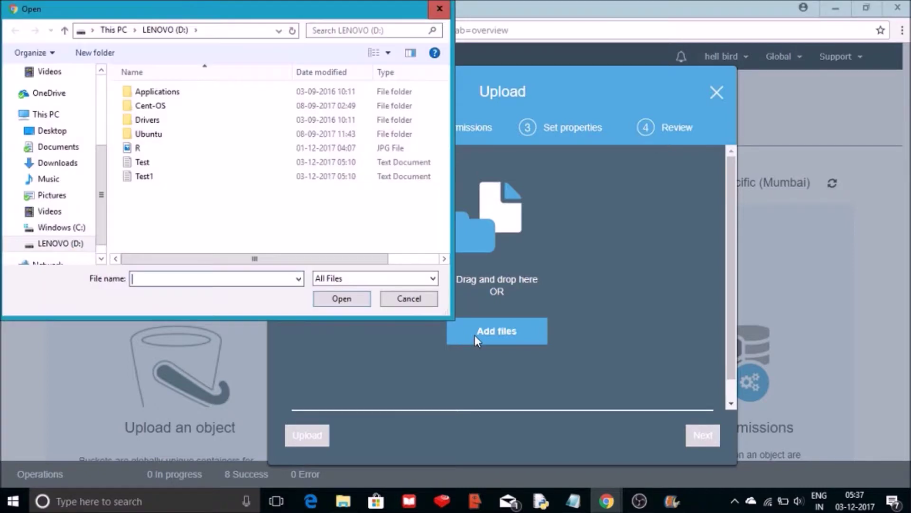
{"action": "double_click", "coordinate": [152, 164]}
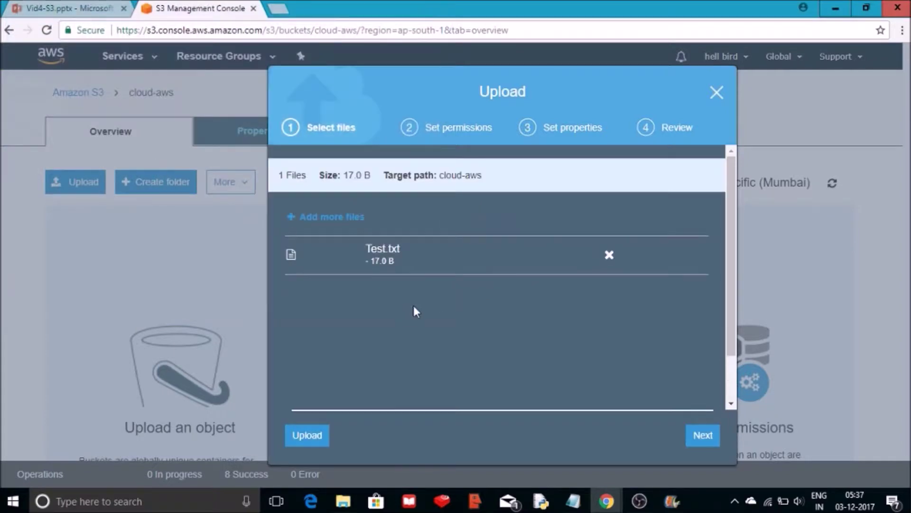
- Upload Test.txt with the default permissions, Standard storage class and no encryption
{"action": "left_click", "coordinate": [694, 434]}
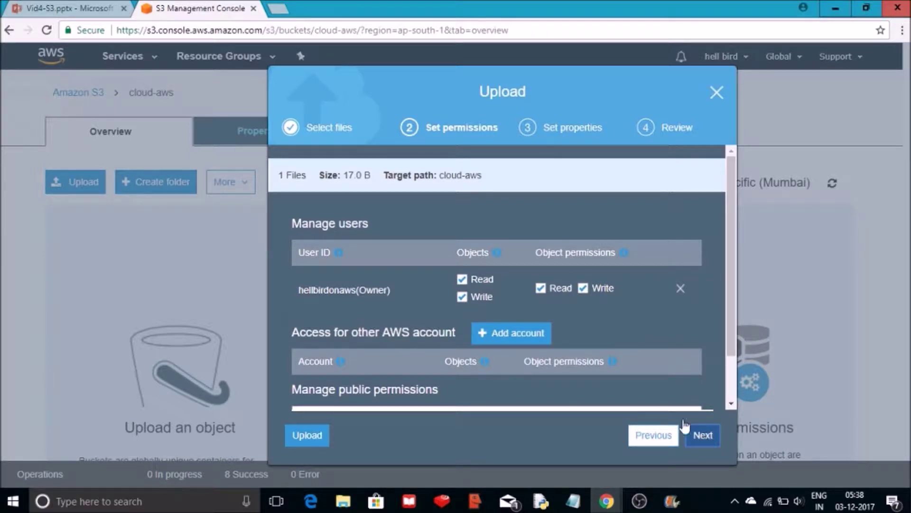
{"action": "left_click", "coordinate": [705, 445]}
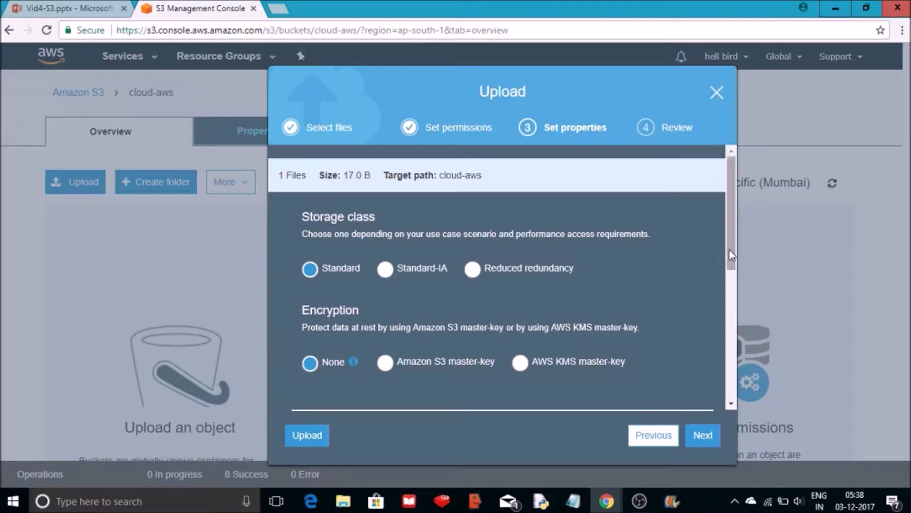
{"action": "scroll", "coordinate": [731, 276], "scroll_direction": "down", "scroll_amount": 1}
{"action": "scroll", "coordinate": [735, 304], "scroll_direction": "down", "scroll_amount": 3}
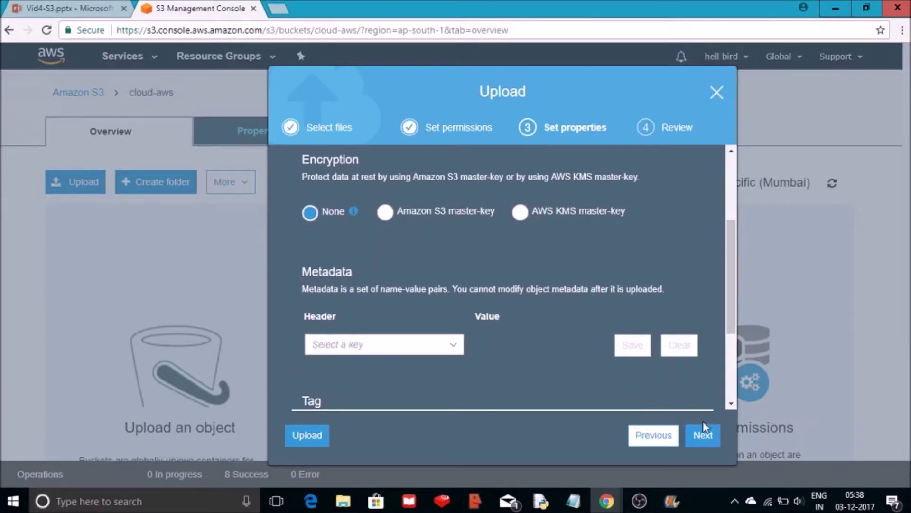
{"action": "left_click", "coordinate": [704, 436]}
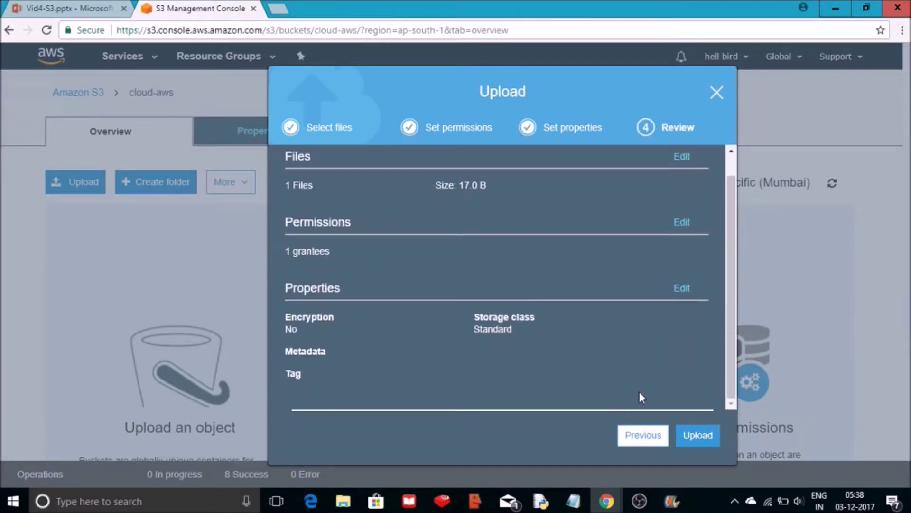
{"action": "left_click", "coordinate": [706, 437]}
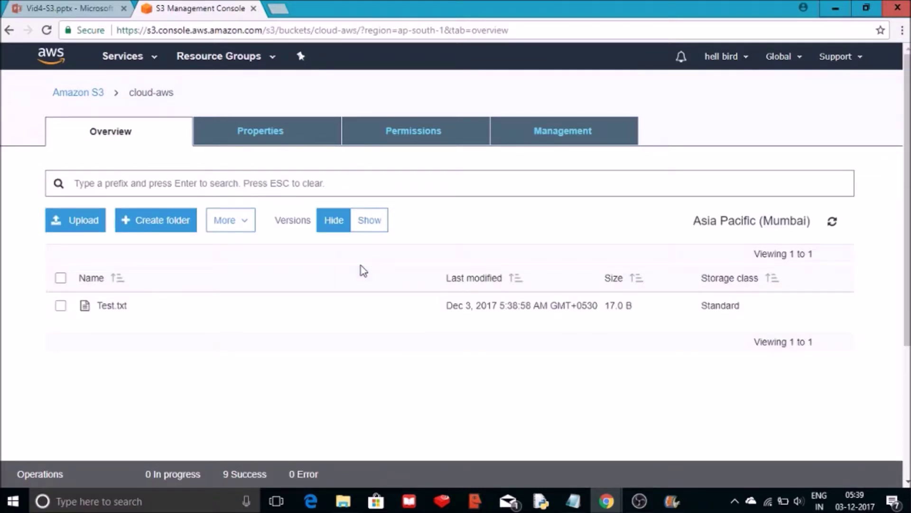
- Open the details of Test.txt, copy its object link and load that link in a new browser tab
{"action": "left_click", "coordinate": [113, 306]}
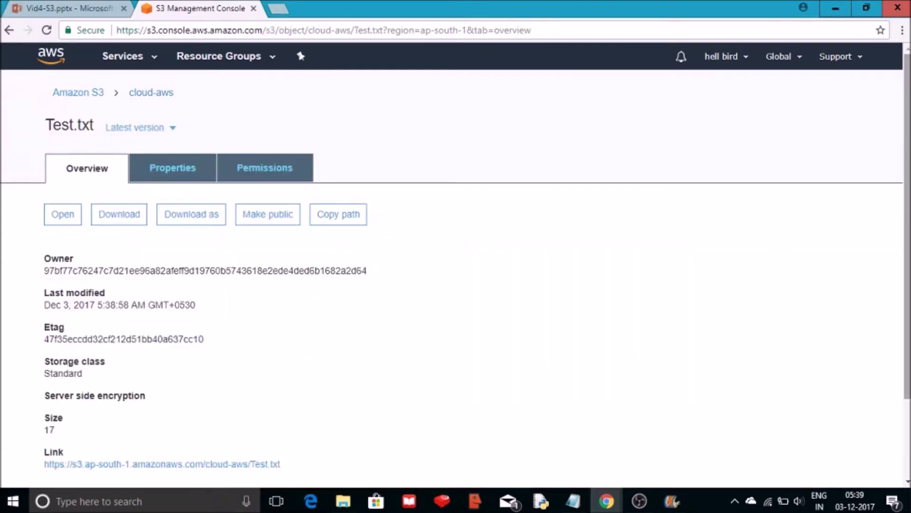
{"action": "scroll", "coordinate": [779, 241], "scroll_direction": "down", "scroll_amount": 1}
{"action": "scroll", "coordinate": [315, 388], "scroll_direction": "down", "scroll_amount": 1}
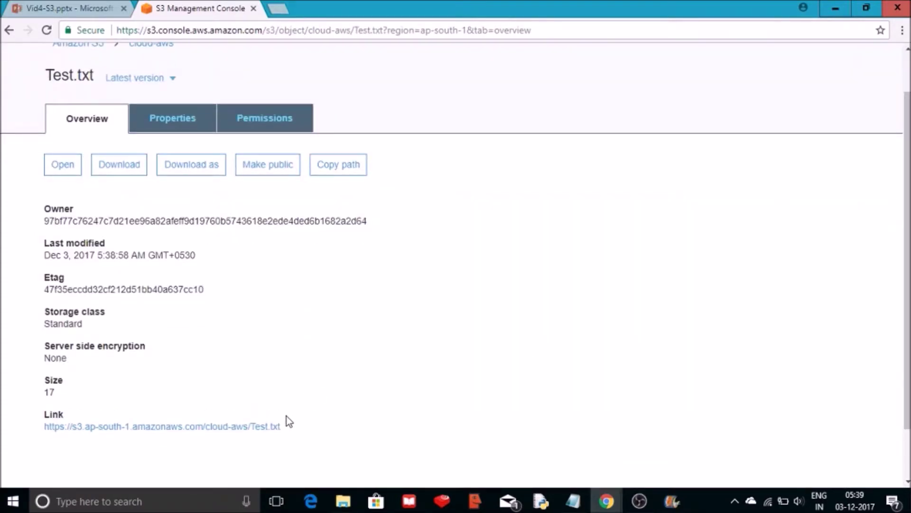
{"action": "left_click_drag", "start_coordinate": [286, 428], "coordinate": [45, 429]}
{"action": "key", "text": "ctrl+c"}
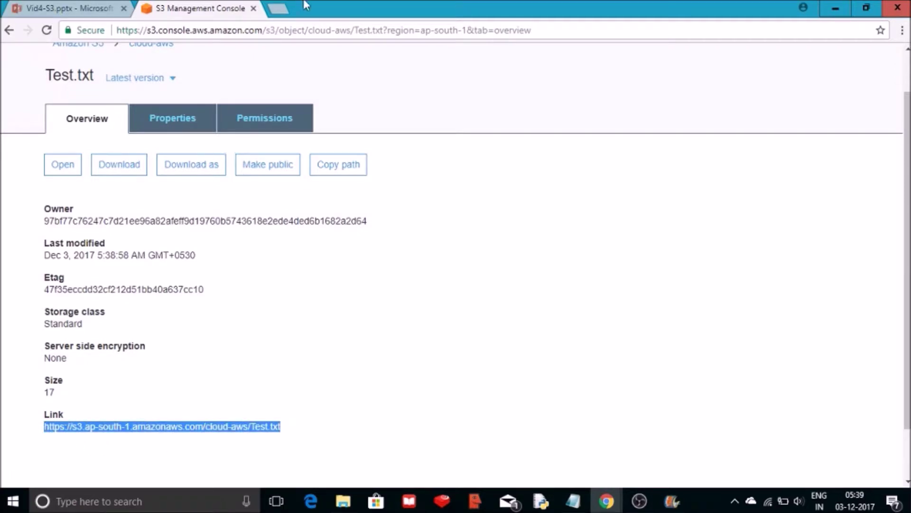
{"action": "left_click", "coordinate": [283, 9]}
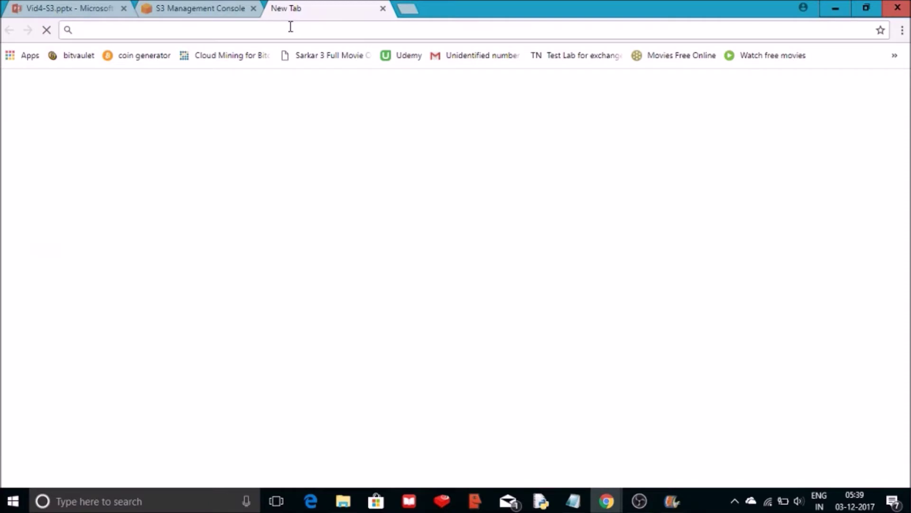
{"action": "key", "text": "ctrl+v"}
{"action": "key", "text": "Return"}
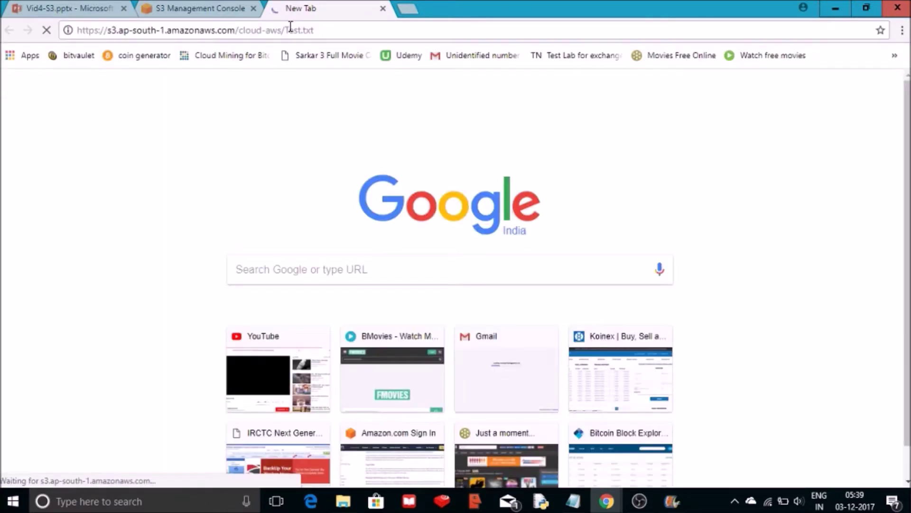
- Make Test.txt public in the S3 console, and reload its object link in the other browser tab to read the file
{"action": "left_click", "coordinate": [198, 4]}
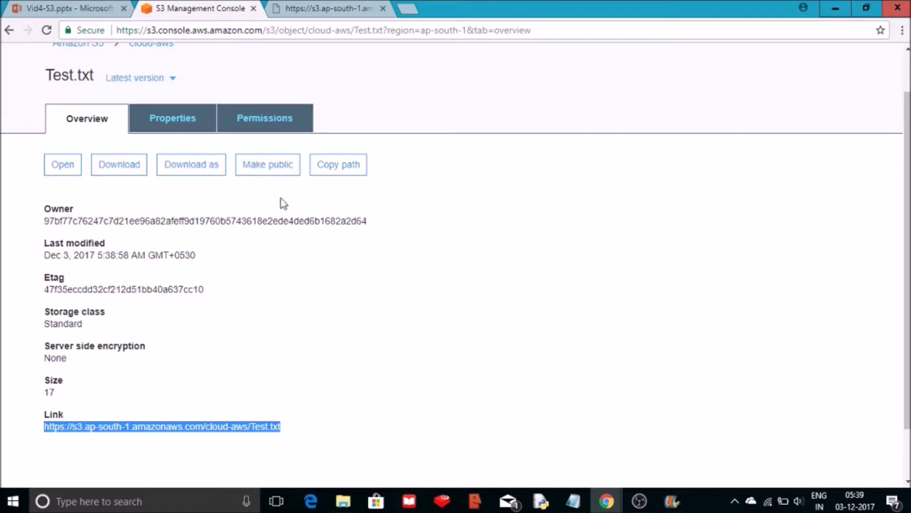
{"action": "left_click", "coordinate": [266, 167]}
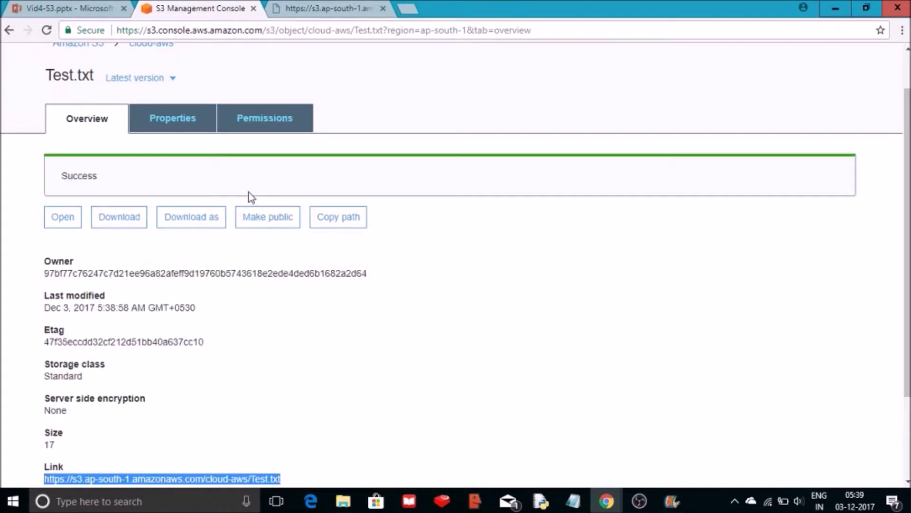
{"action": "left_click", "coordinate": [328, 8]}
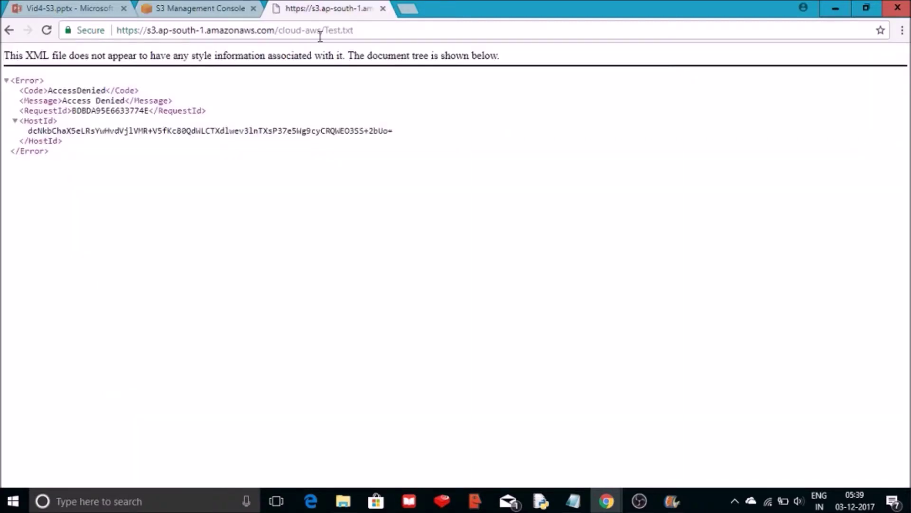
{"action": "left_click", "coordinate": [321, 31]}
{"action": "key", "text": "Return"}
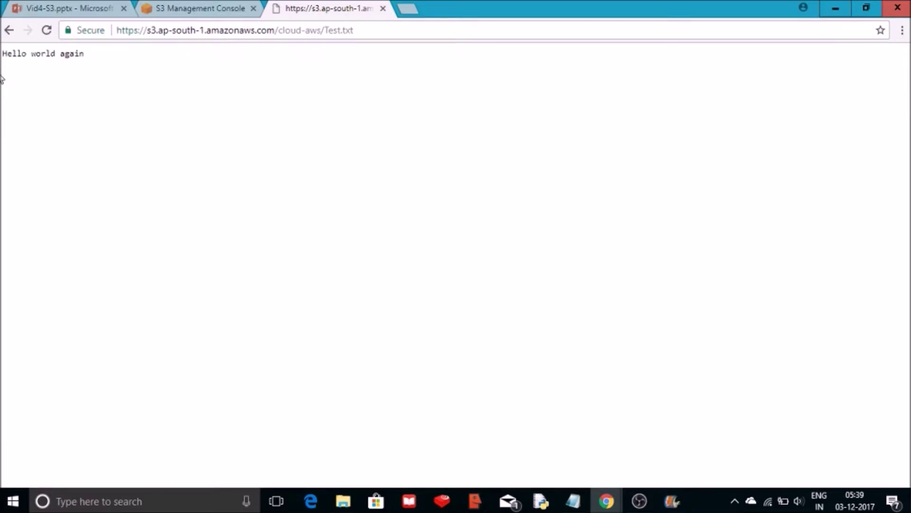
{"action": "left_click_drag", "start_coordinate": [7, 56], "coordinate": [46, 53]}
{"action": "left_click", "coordinate": [45, 53]}
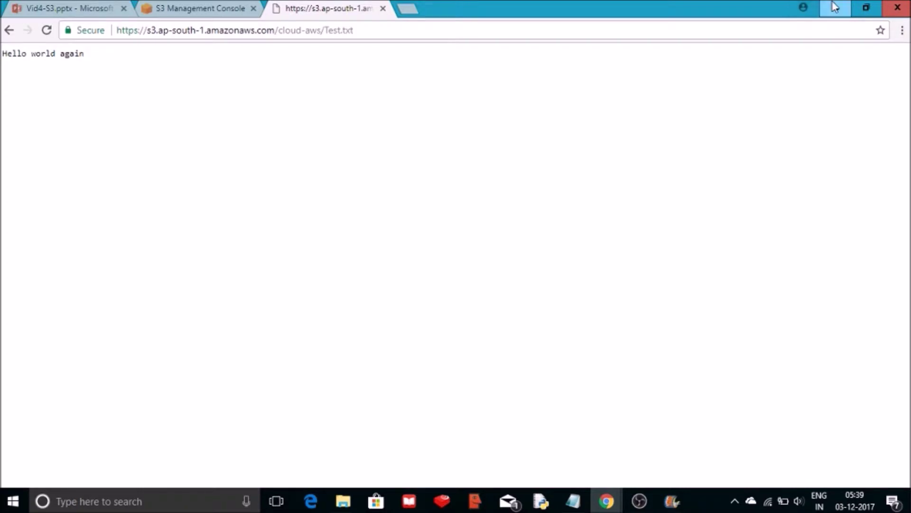
{"action": "left_click", "coordinate": [178, 8]}
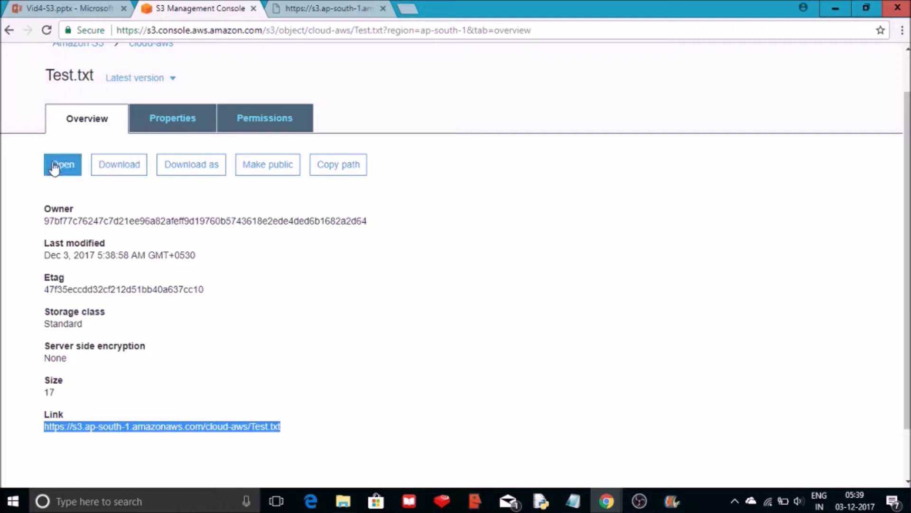
{"action": "left_click", "coordinate": [835, 8]}
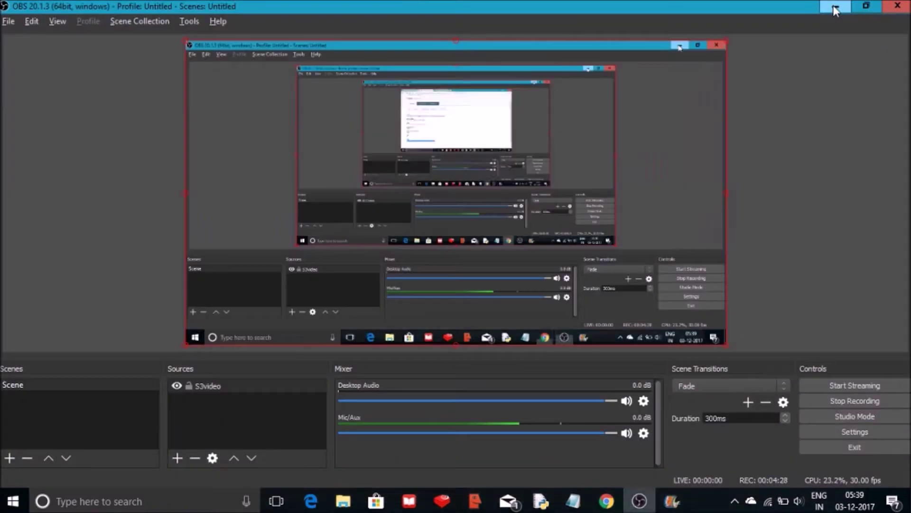
{"action": "left_click", "coordinate": [835, 8]}
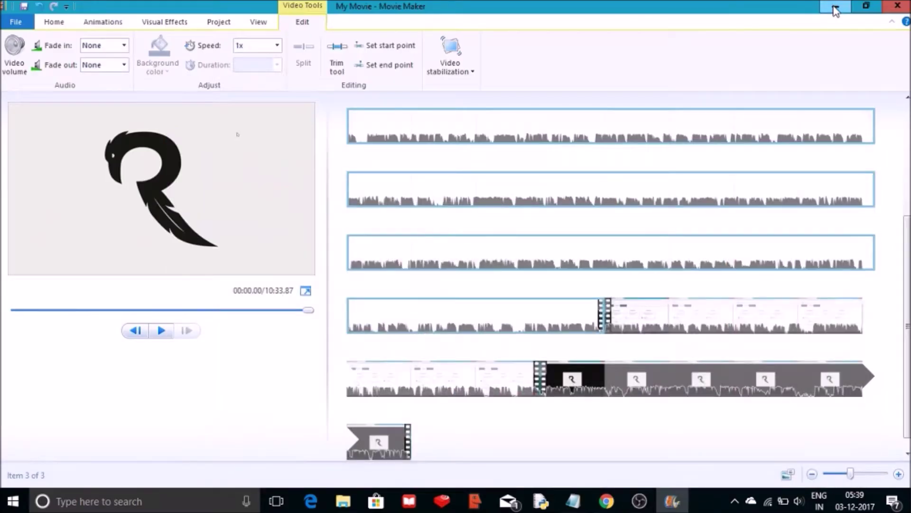
{"action": "left_click", "coordinate": [835, 8]}
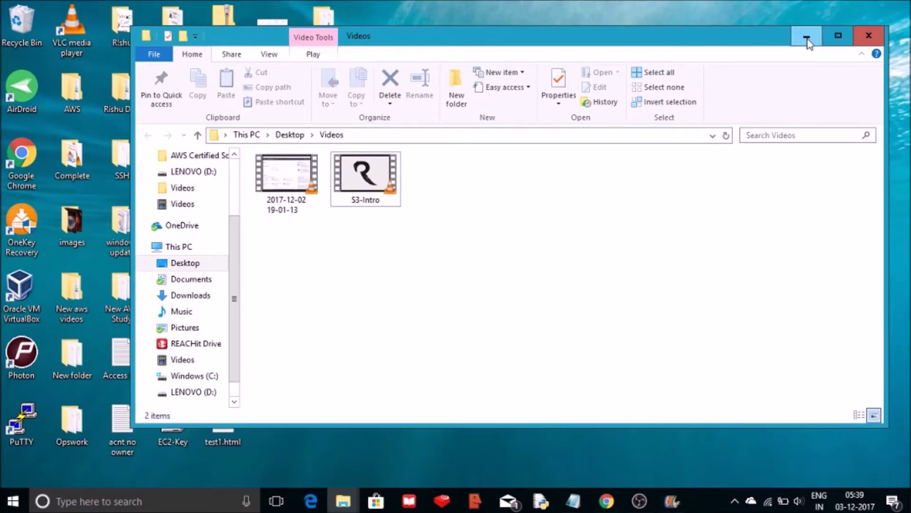
{"action": "left_click", "coordinate": [807, 40]}
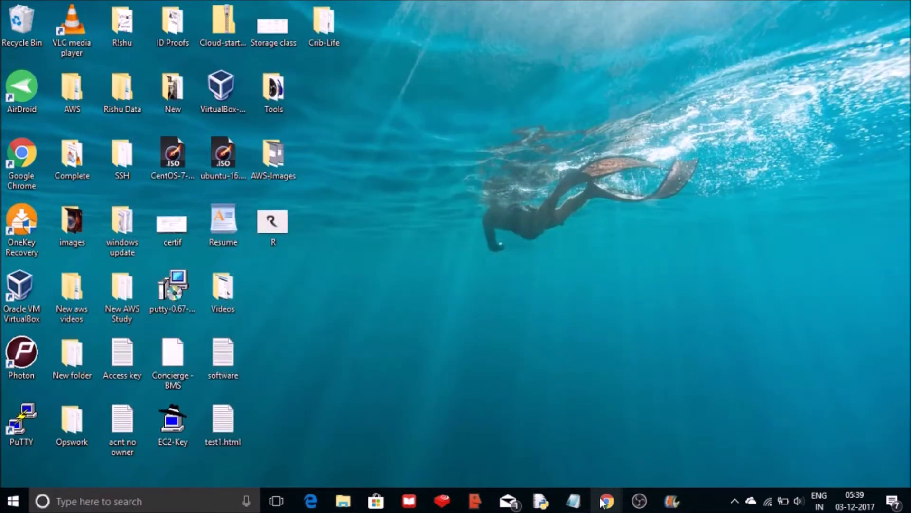
{"action": "mouse_move", "coordinate": [601, 502]}
{"action": "left_click", "coordinate": [576, 460]}
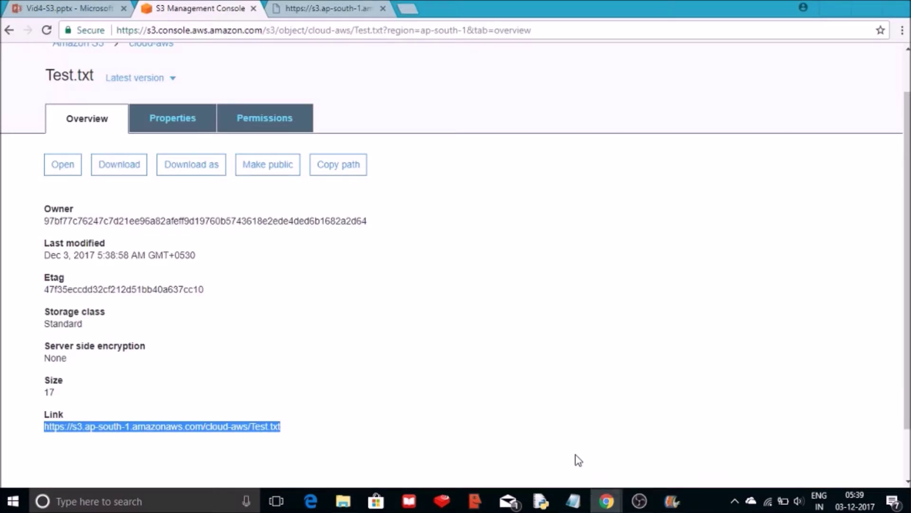
{"action": "left_click", "coordinate": [347, 13]}
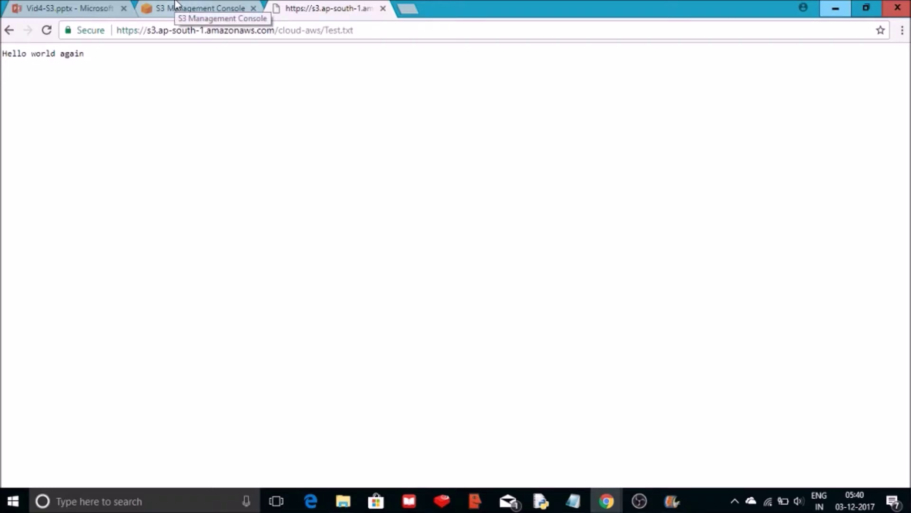
- Switch to File Explorer and open the Test text document from the LENOVO (D:) drive in Notepad
{"action": "left_click", "coordinate": [354, 493]}
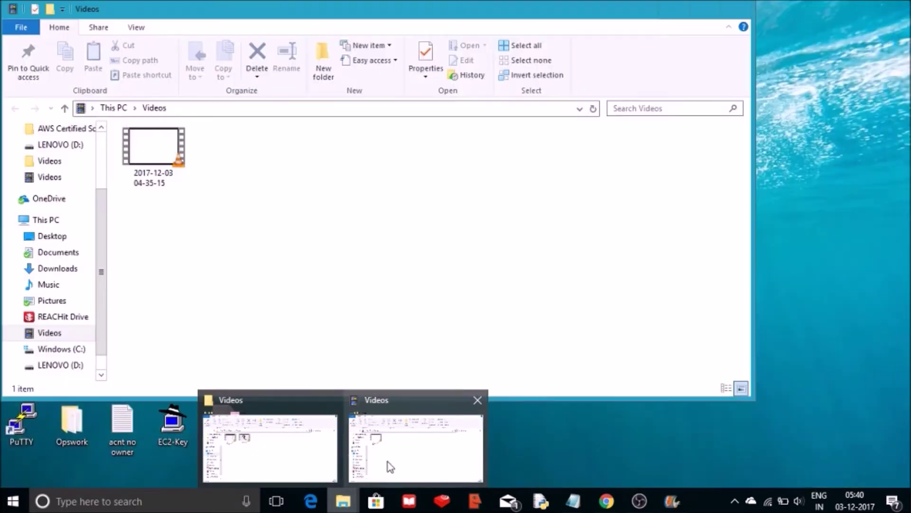
{"action": "left_click", "coordinate": [391, 466]}
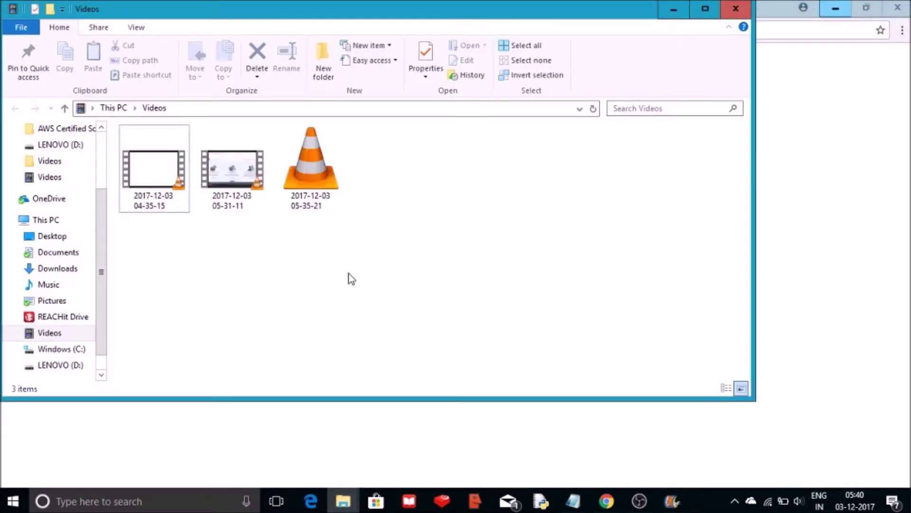
{"action": "left_click", "coordinate": [46, 363]}
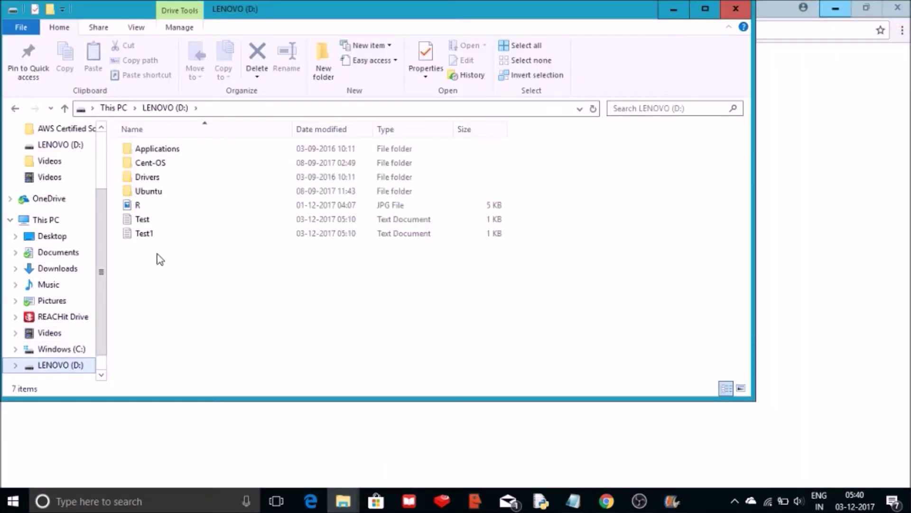
{"action": "left_click", "coordinate": [163, 220]}
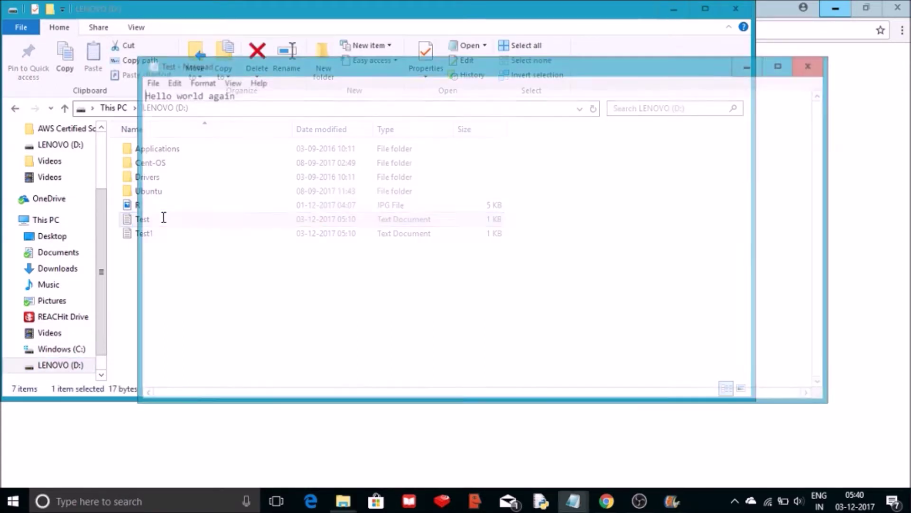
- Add the line "Bye bye world" below a blank line in Test.txt, save the file and close its windows
{"action": "key", "text": "Return"}
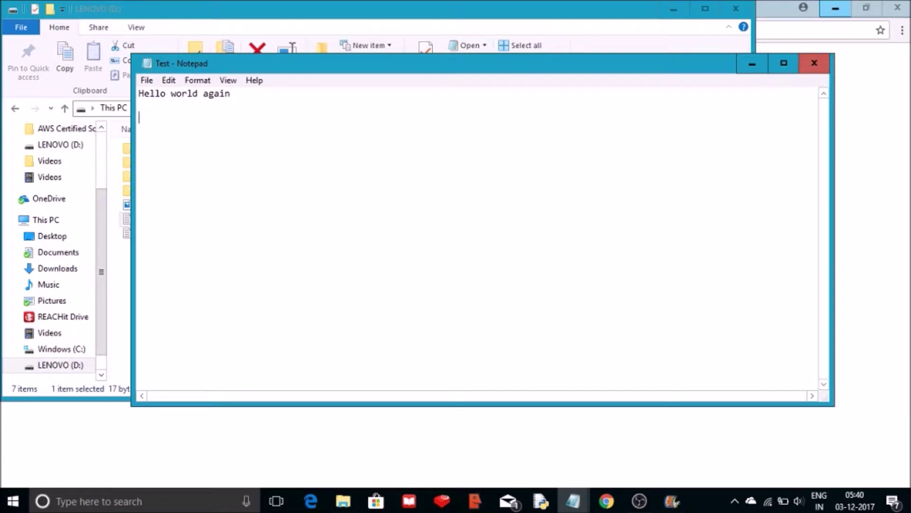
{"action": "type", "text": "Bye bye wo"}
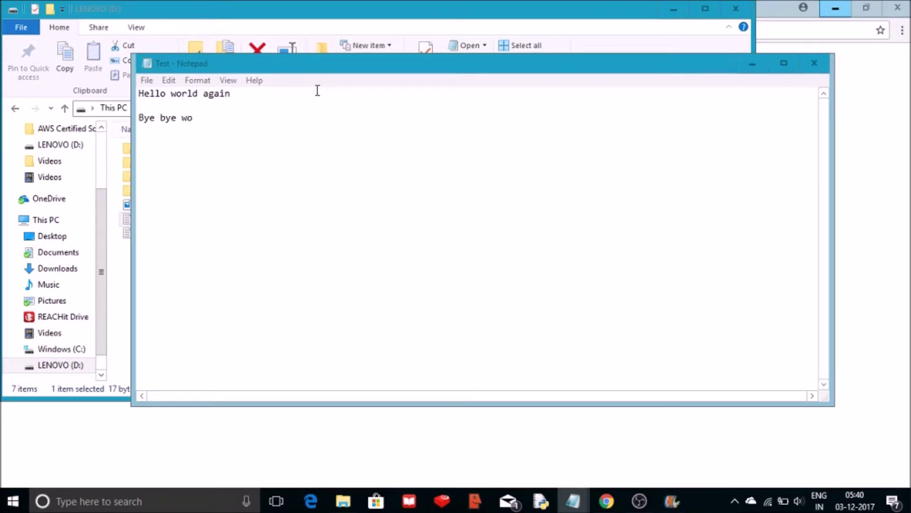
{"action": "left_click", "coordinate": [295, 129]}
{"action": "type", "text": "rld"}
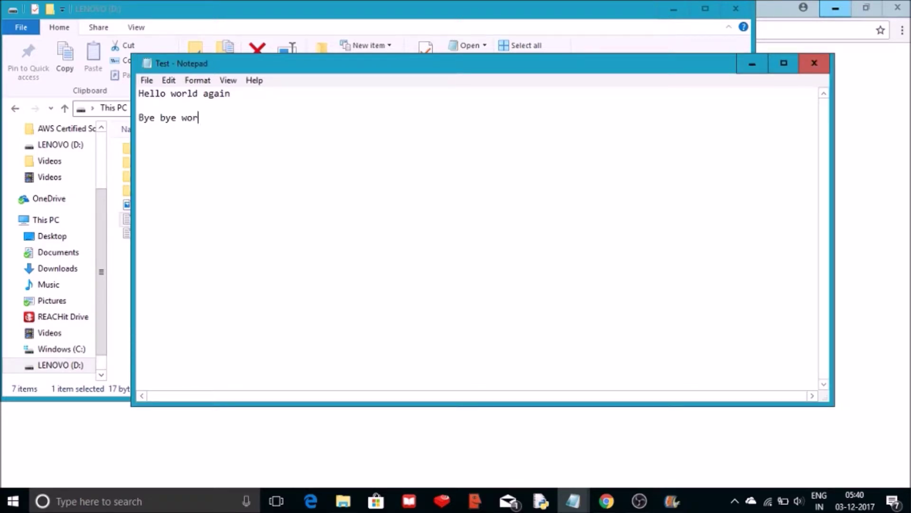
{"action": "left_click", "coordinate": [814, 63]}
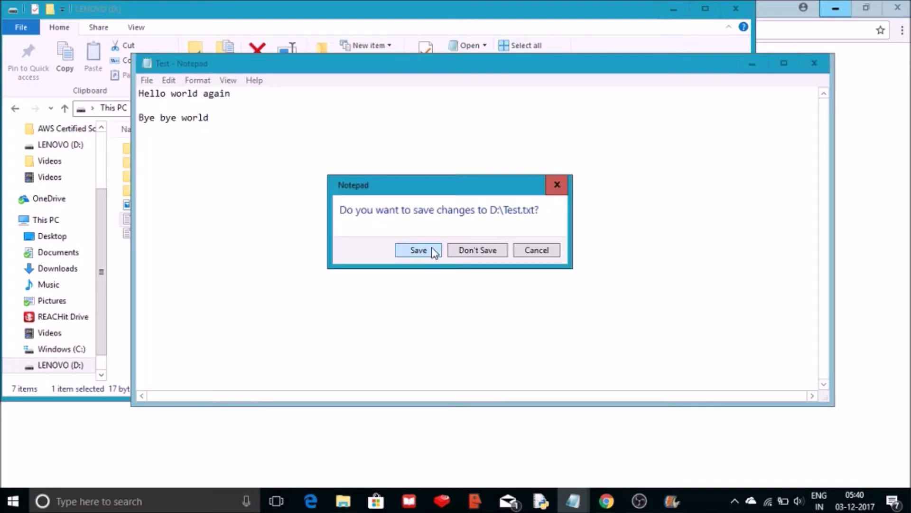
{"action": "left_click", "coordinate": [433, 250]}
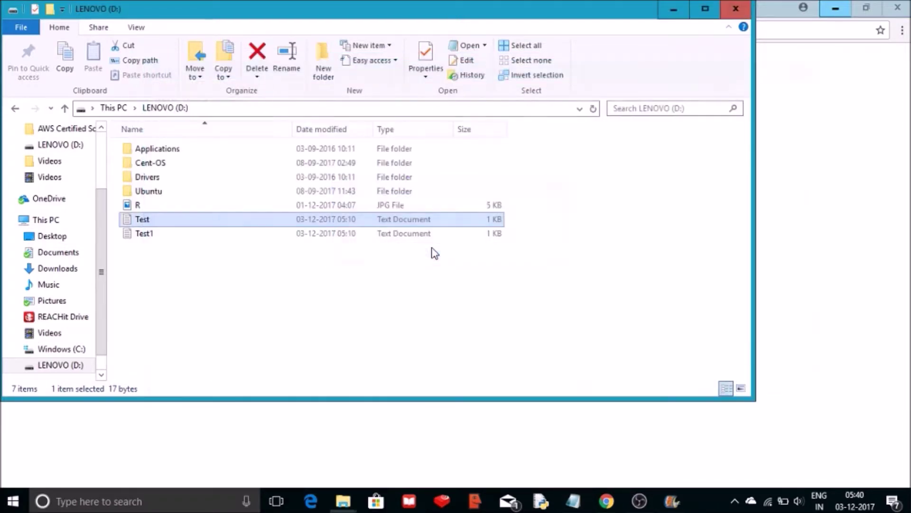
{"action": "left_click", "coordinate": [749, 3]}
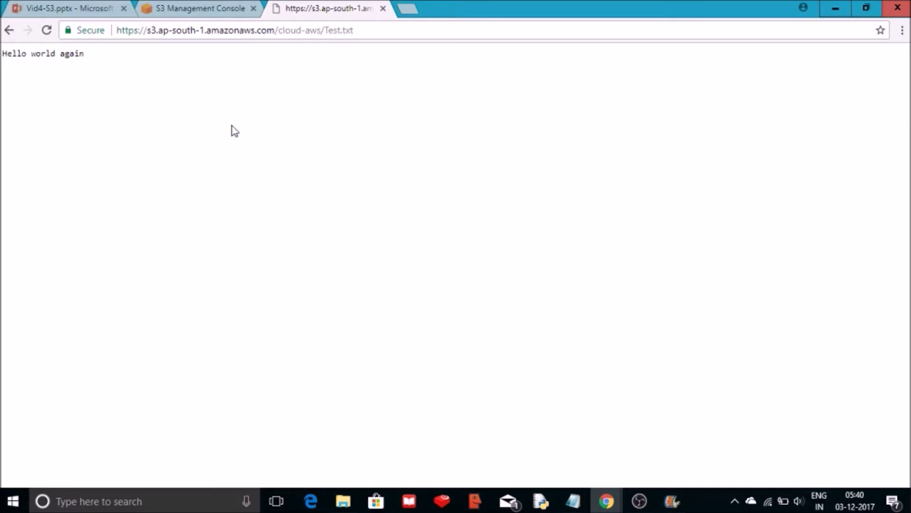
- Return to the cloud-aws bucket in the S3 console and add the edited Test.txt from LENOVO (D:) to a new upload
{"action": "left_click", "coordinate": [183, 8]}
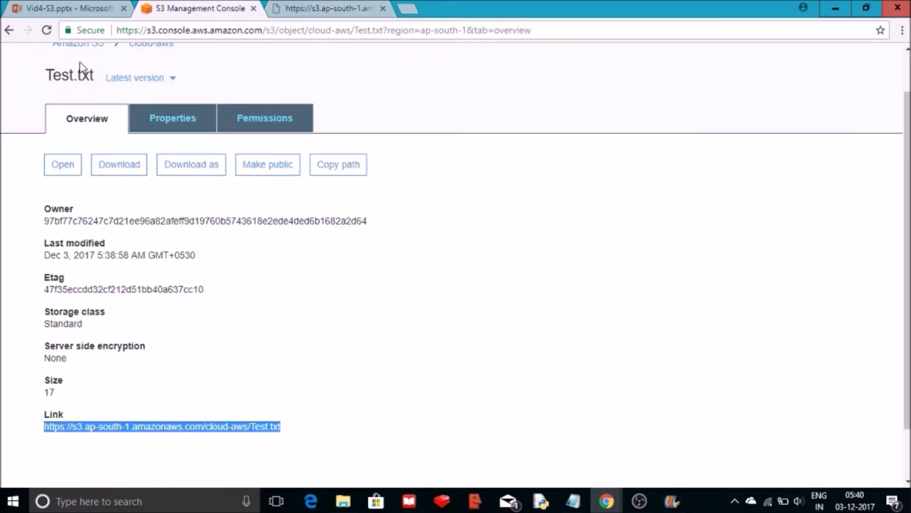
{"action": "scroll", "coordinate": [907, 179], "scroll_direction": "up", "scroll_amount": 1}
{"action": "scroll", "coordinate": [908, 180], "scroll_direction": "up", "scroll_amount": 1}
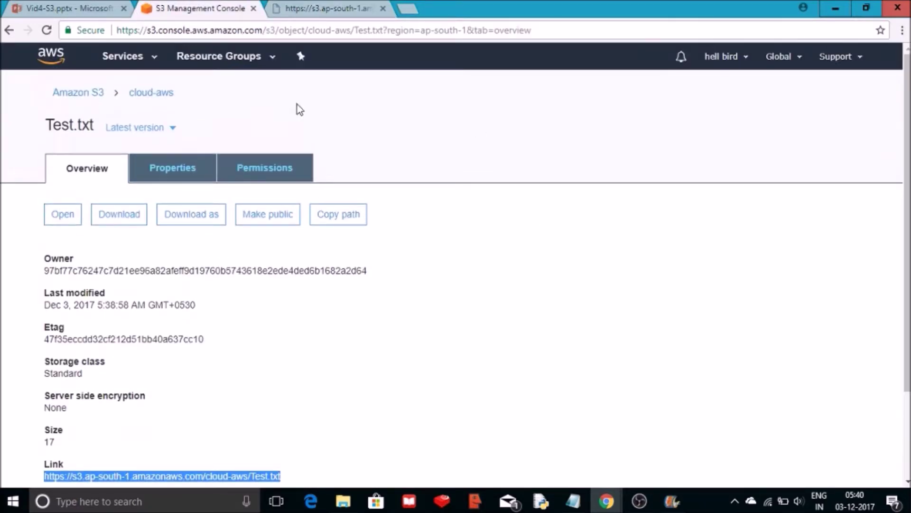
{"action": "left_click", "coordinate": [75, 95]}
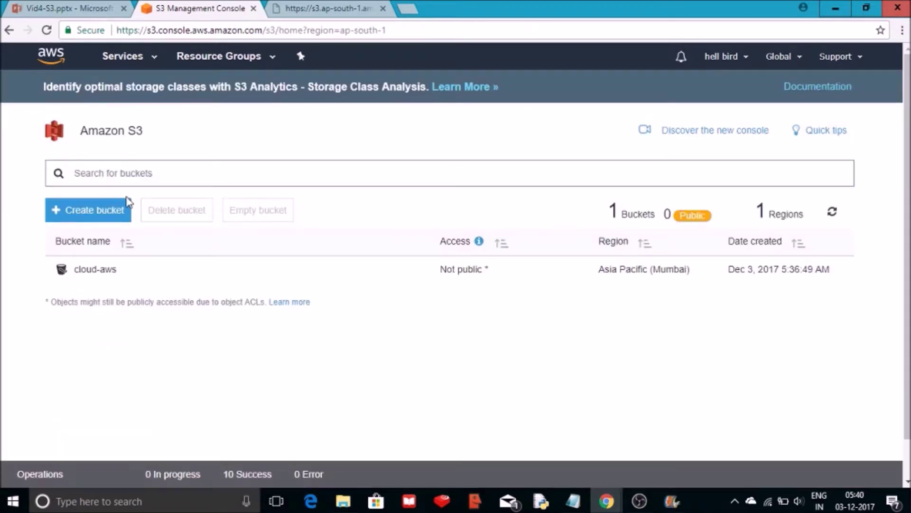
{"action": "left_click", "coordinate": [99, 271]}
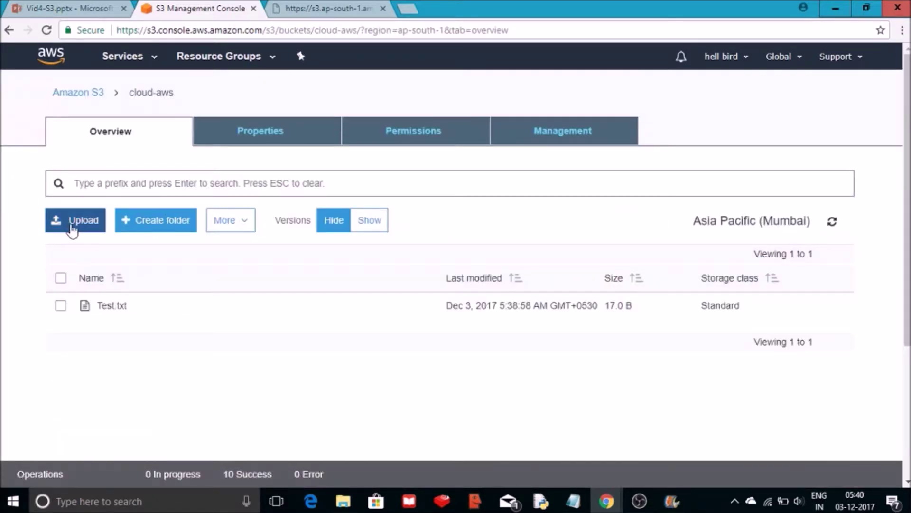
{"action": "left_click", "coordinate": [71, 224]}
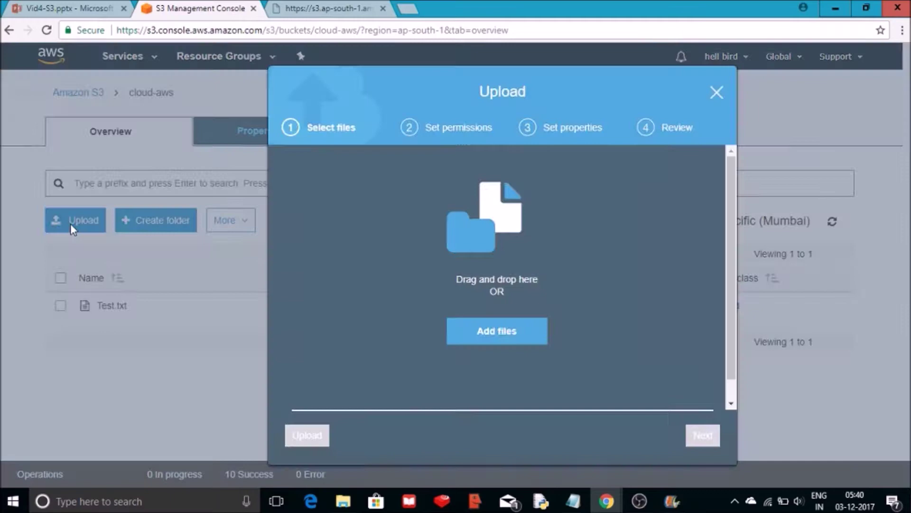
{"action": "left_click", "coordinate": [514, 329]}
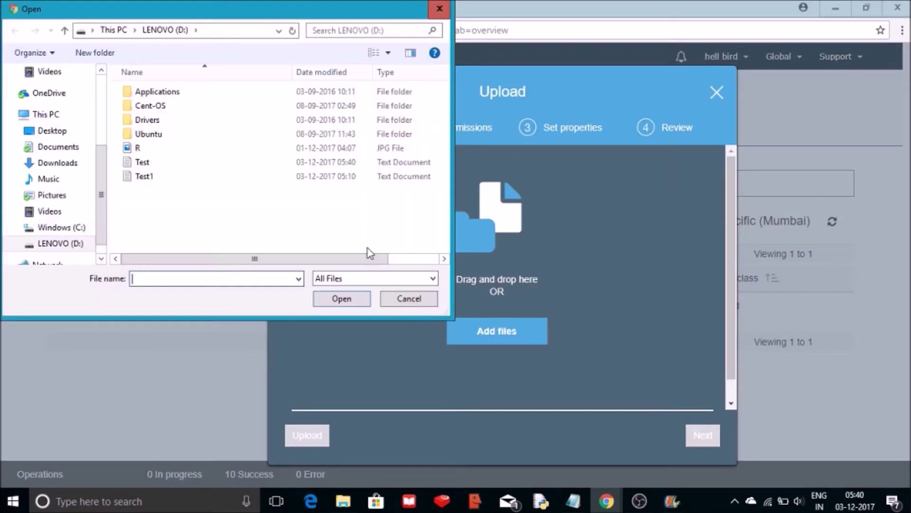
{"action": "double_click", "coordinate": [172, 164]}
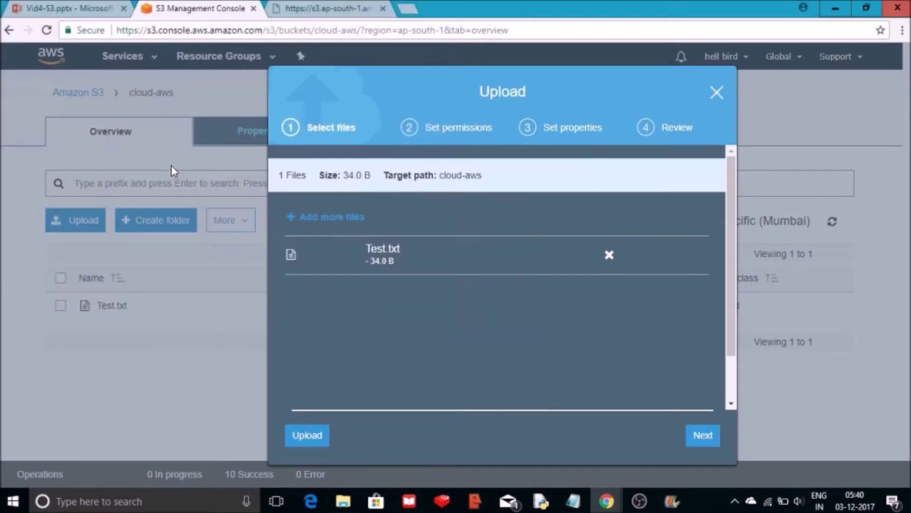
- Upload the edited Test.txt with the default permissions, Standard storage class and no encryption
{"action": "left_click", "coordinate": [705, 436]}
{"action": "left_click", "coordinate": [704, 435]}
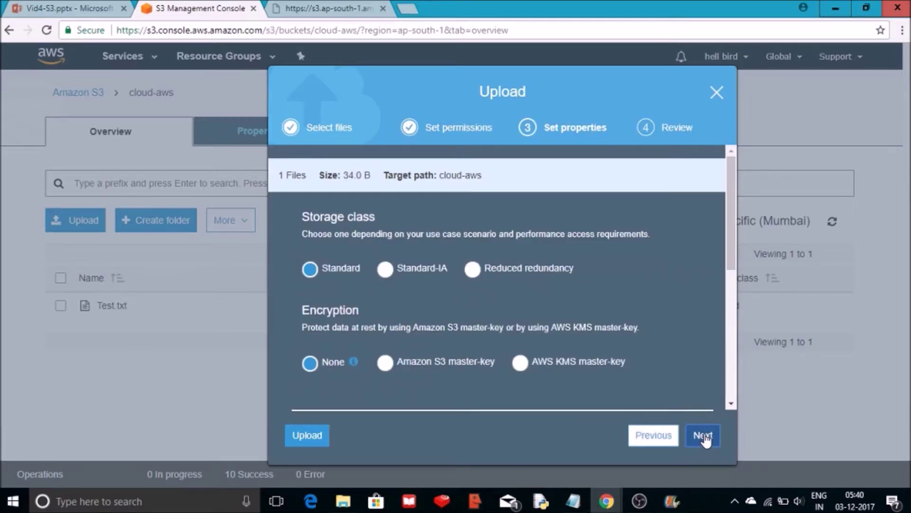
{"action": "left_click", "coordinate": [704, 436]}
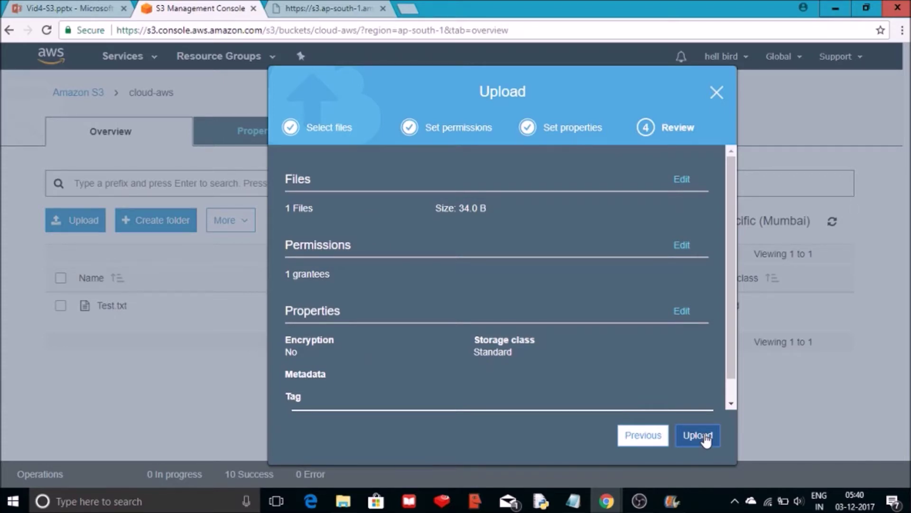
{"action": "left_click", "coordinate": [698, 435]}
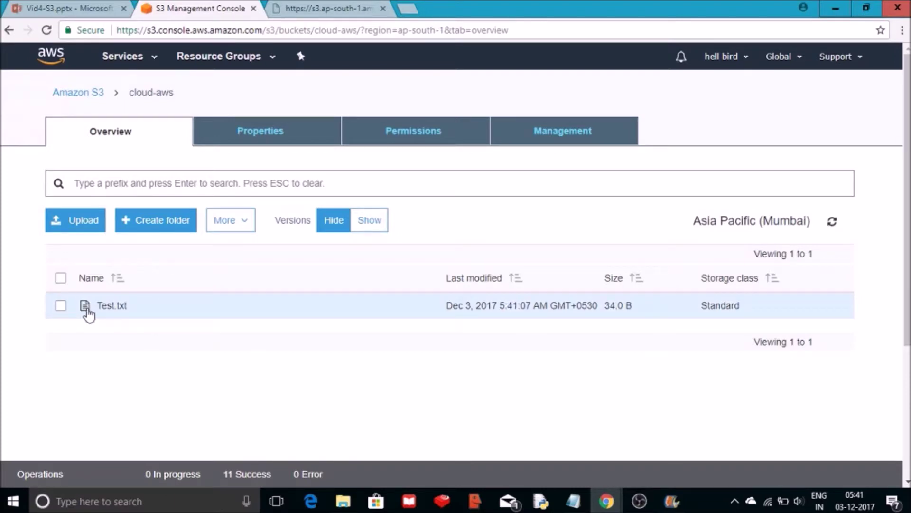
- Open the details of the newly uploaded Test.txt, copy its object link and load that link in a new browser tab
{"action": "left_click", "coordinate": [116, 311]}
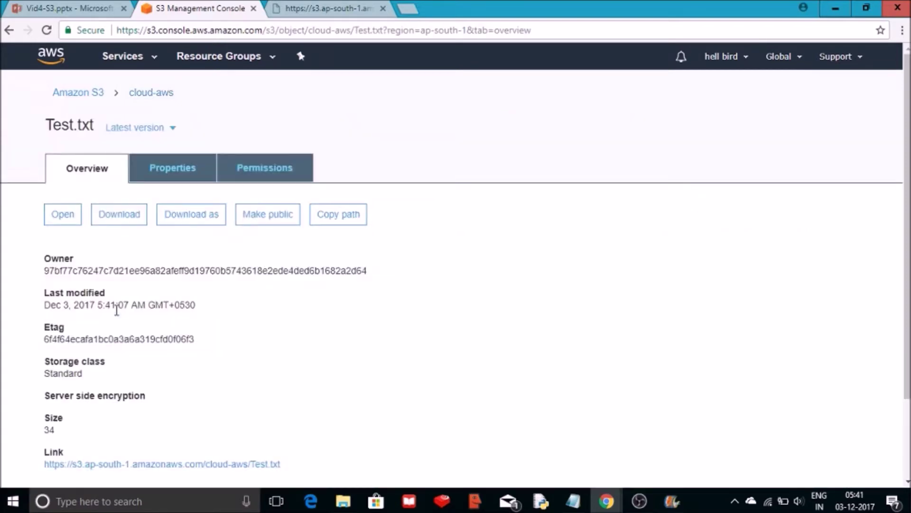
{"action": "left_click_drag", "start_coordinate": [289, 463], "coordinate": [30, 463]}
{"action": "key", "text": "ctrl+c"}
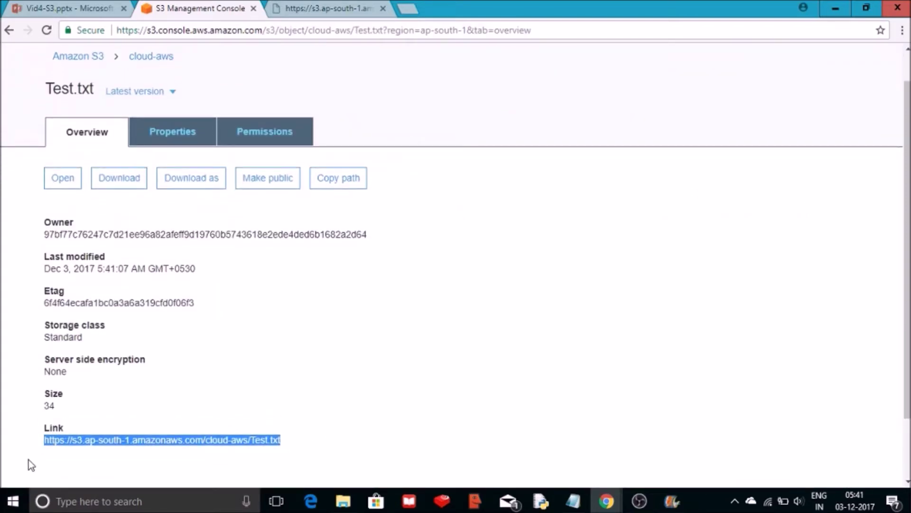
{"action": "left_click", "coordinate": [416, 10]}
{"action": "key", "text": "ctrl+v"}
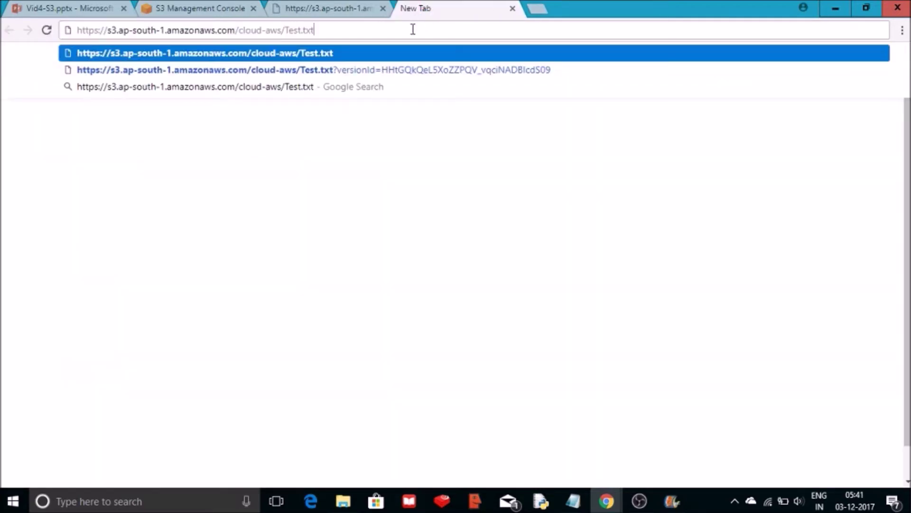
{"action": "key", "text": "Return"}
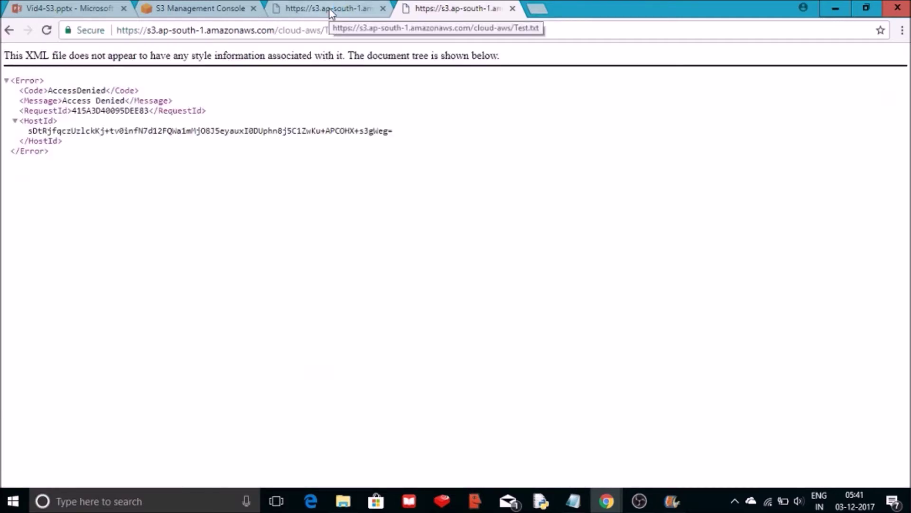
- Make the new version of Test.txt public, reload its object link to read the file, and return to the S3 console
{"action": "left_click", "coordinate": [216, 9]}
{"action": "left_click", "coordinate": [264, 182]}
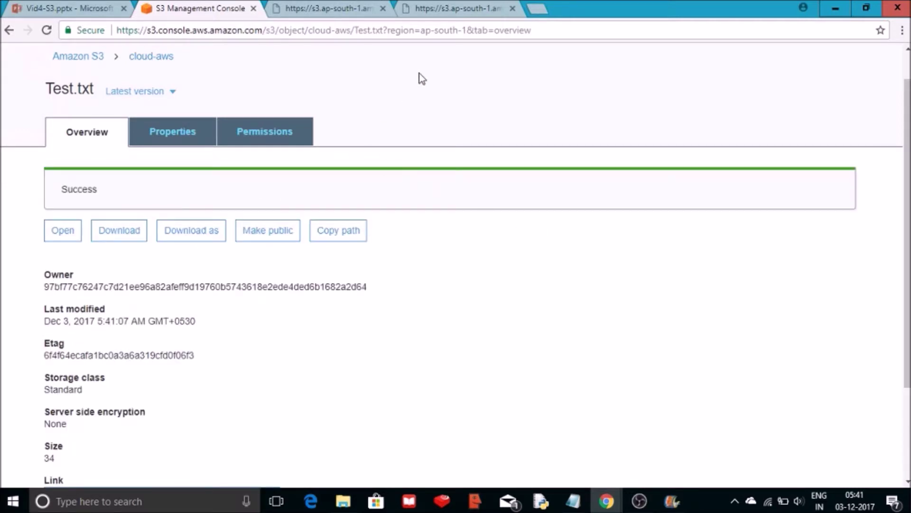
{"action": "left_click", "coordinate": [467, 5]}
{"action": "left_click", "coordinate": [405, 32]}
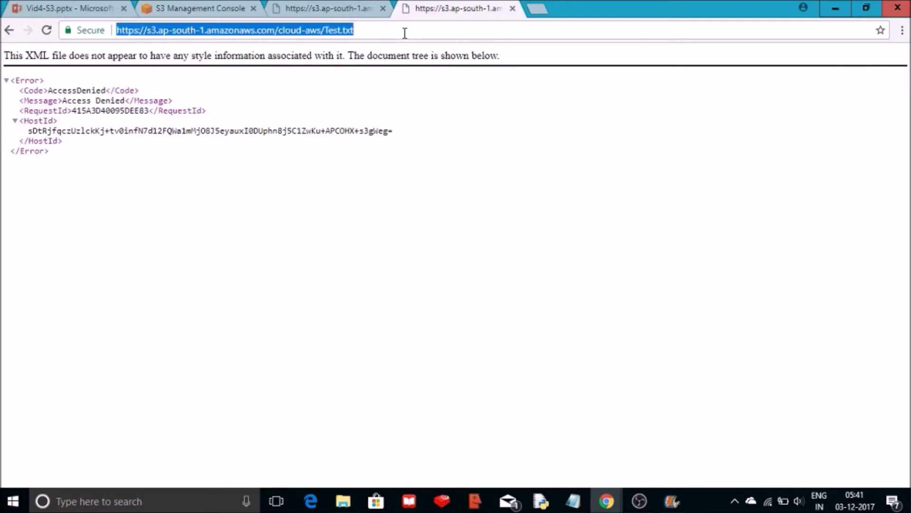
{"action": "key", "text": "Return"}
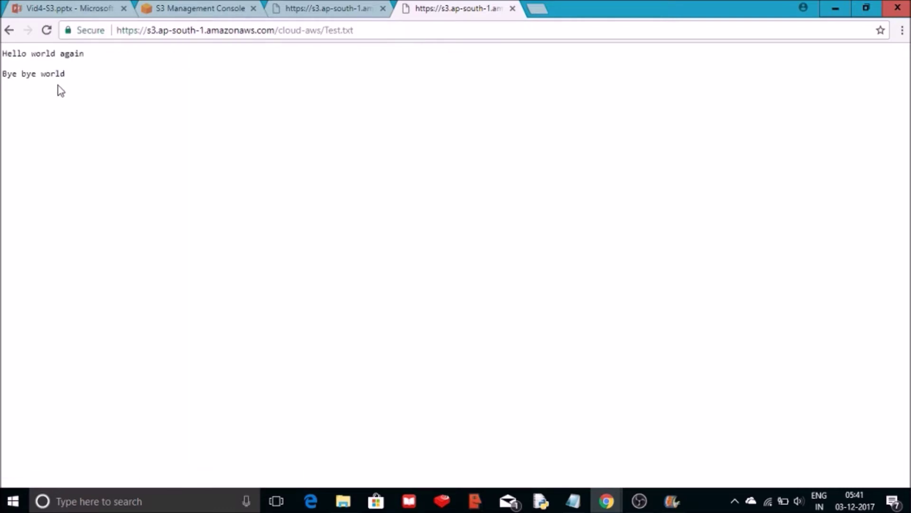
{"action": "left_click", "coordinate": [209, 8]}
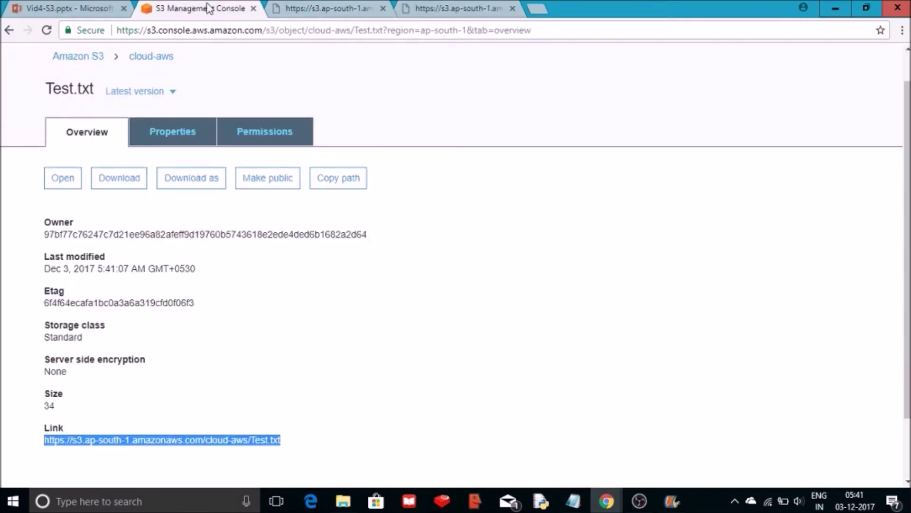
- Go back to the cloud-aws bucket and show the versions of Test.txt
{"action": "left_click", "coordinate": [78, 57]}
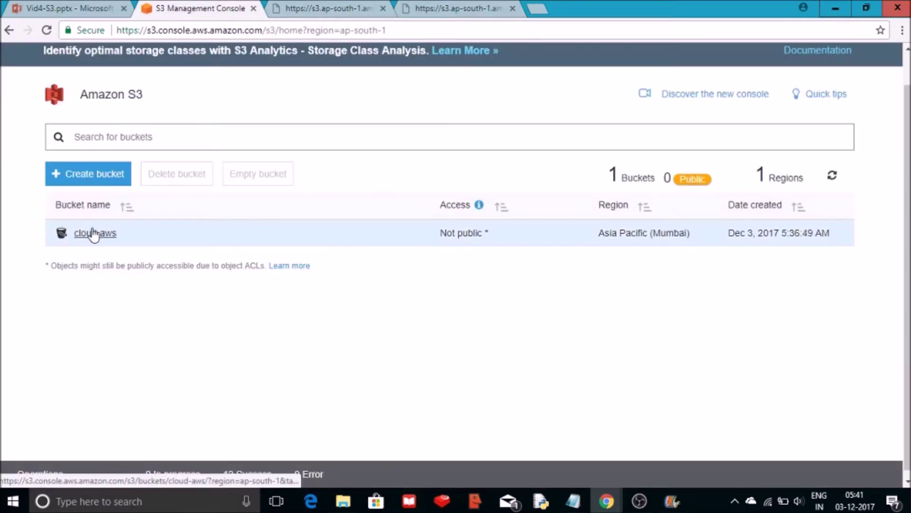
{"action": "left_click", "coordinate": [94, 233]}
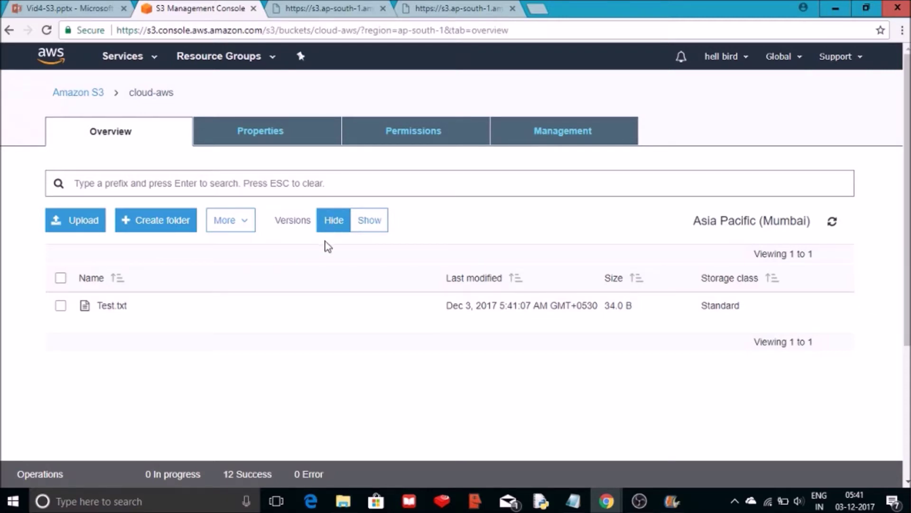
{"action": "left_click", "coordinate": [380, 220]}
{"action": "left_click", "coordinate": [375, 223]}
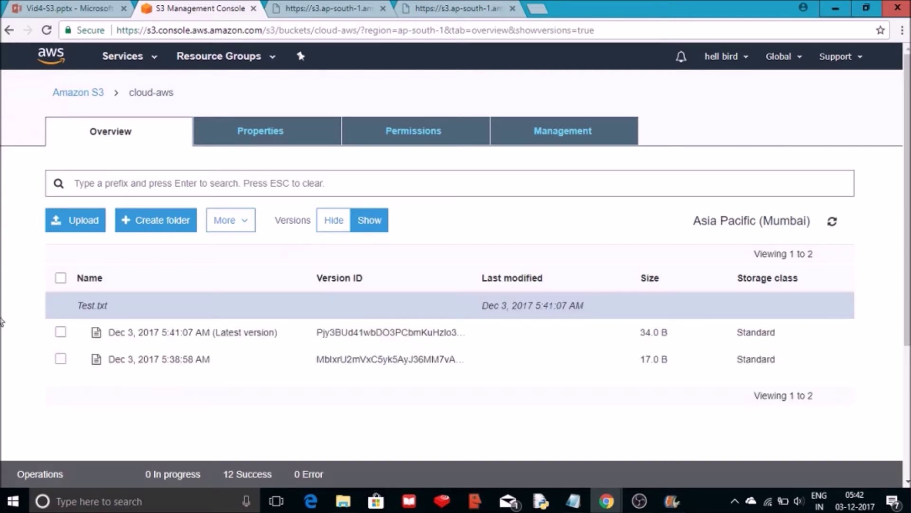
{"action": "scroll", "coordinate": [2, 321], "scroll_direction": "down", "scroll_amount": 2}
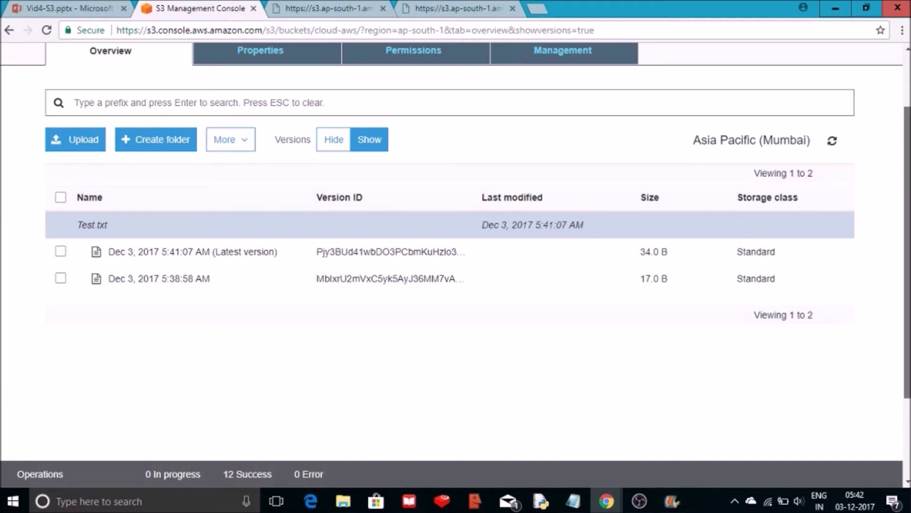
{"action": "scroll", "coordinate": [899, 143], "scroll_direction": "up", "scroll_amount": 3}
- Reopen the cloud-aws bucket with versions hidden, delete Test.txt, and refresh the object list
{"action": "left_click", "coordinate": [95, 93]}
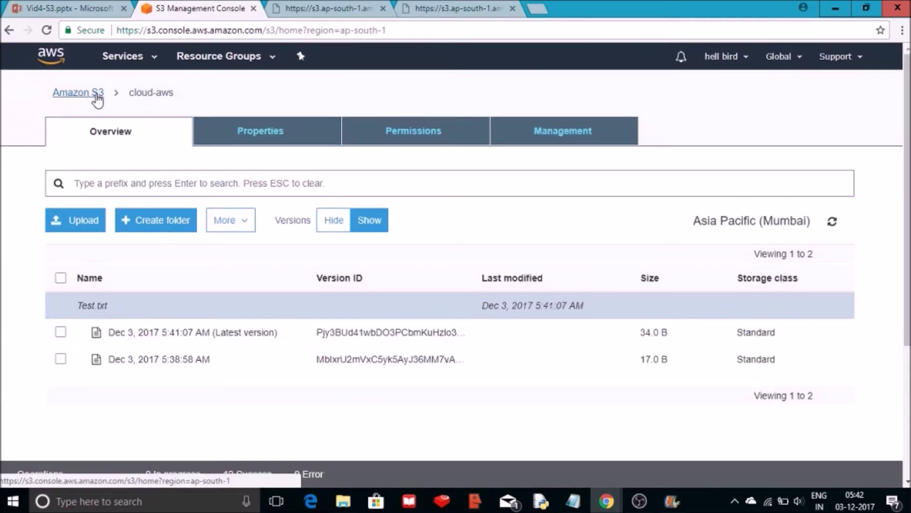
{"action": "left_click", "coordinate": [113, 270]}
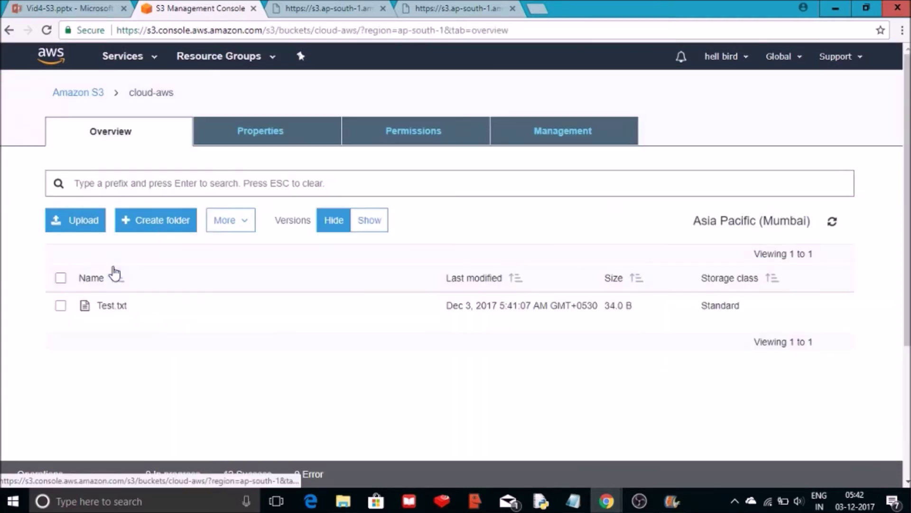
{"action": "left_click", "coordinate": [184, 307]}
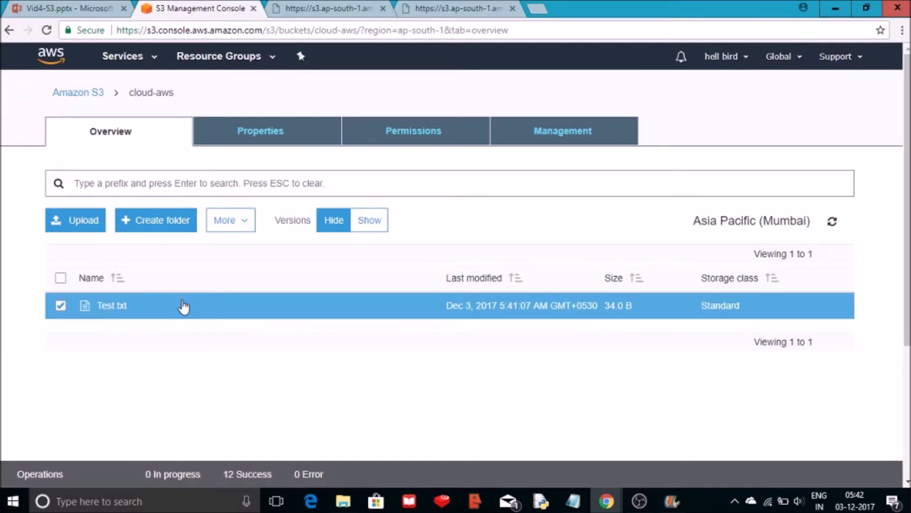
{"action": "left_click", "coordinate": [237, 228]}
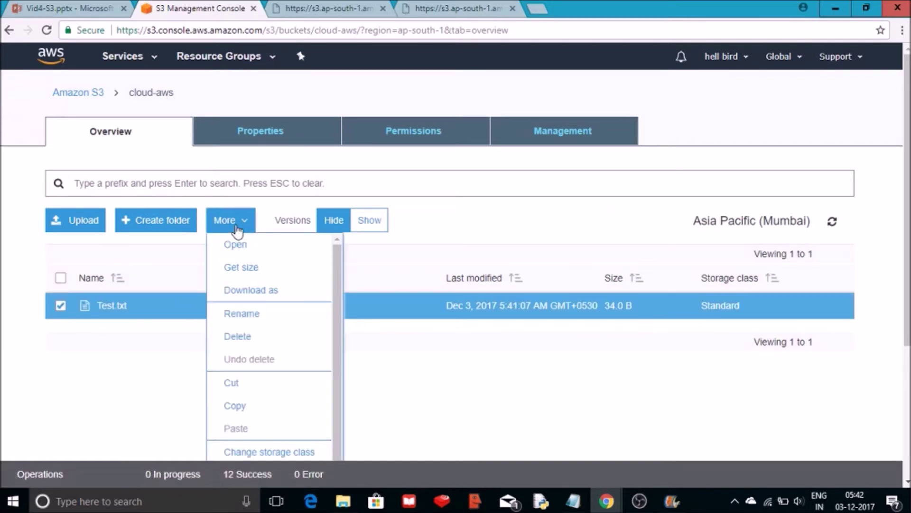
{"action": "left_click", "coordinate": [253, 337]}
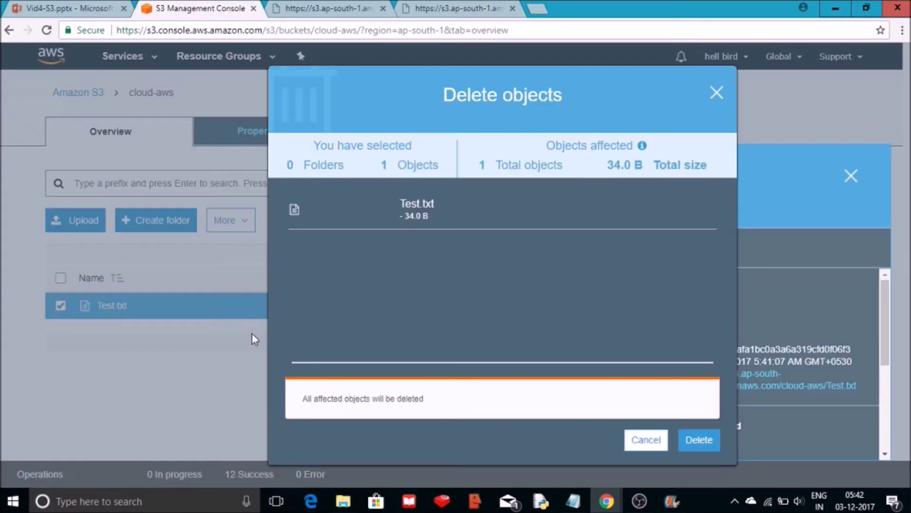
{"action": "left_click", "coordinate": [709, 446]}
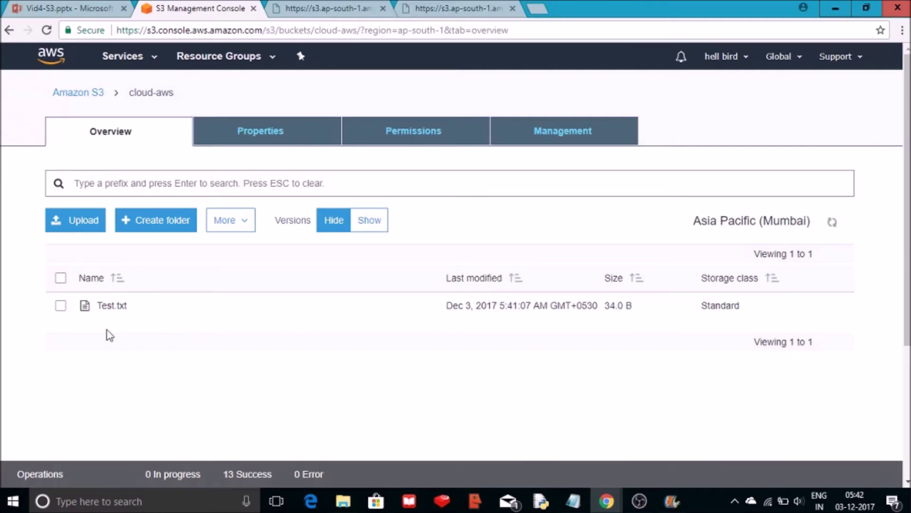
{"action": "left_click", "coordinate": [833, 221]}
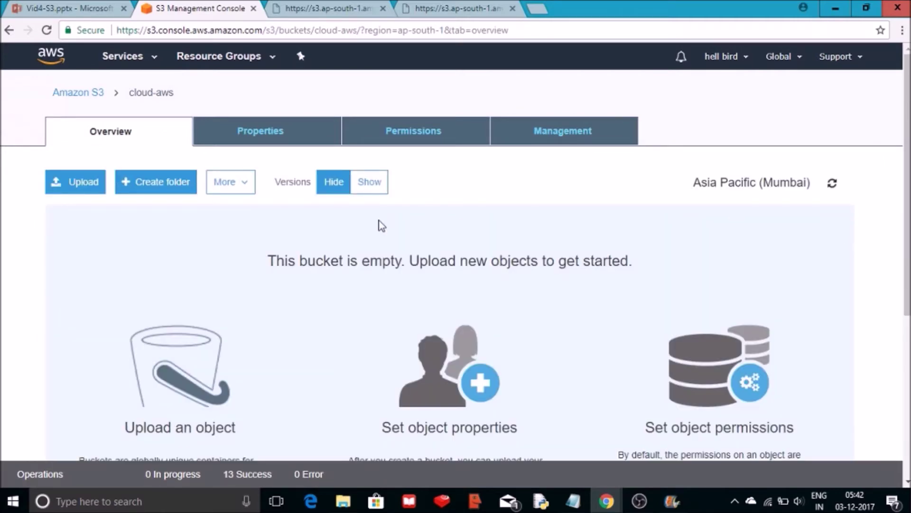
{"action": "left_click_drag", "start_coordinate": [285, 266], "coordinate": [380, 280]}
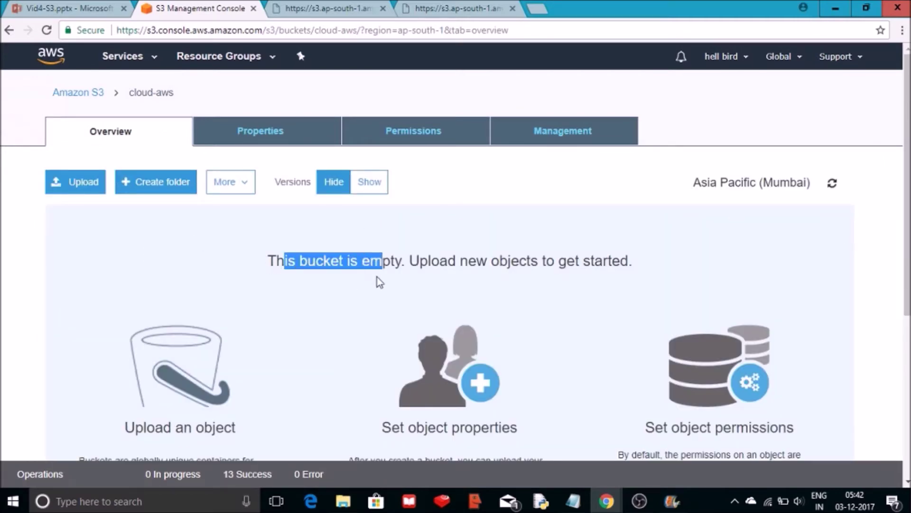
- Reopen the cloud-aws bucket from the bucket list and show the object versions, including deleted ones
{"action": "left_click", "coordinate": [83, 96]}
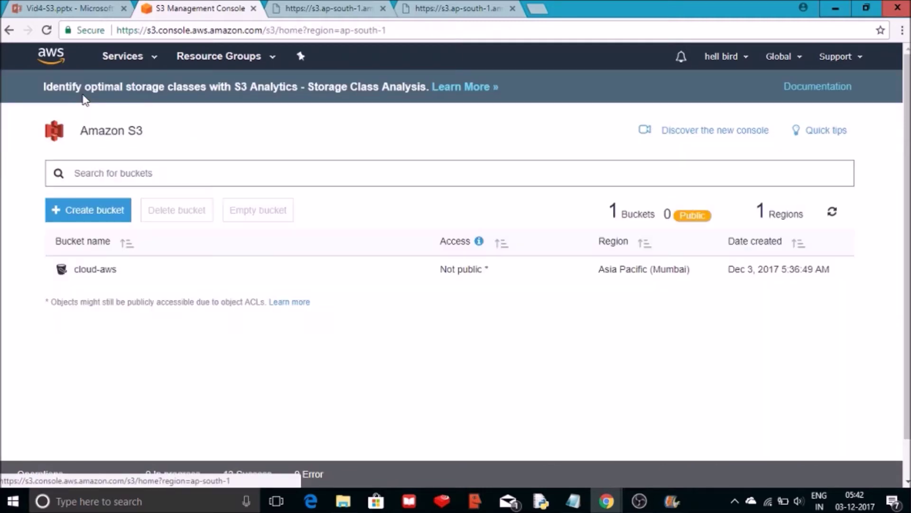
{"action": "left_click", "coordinate": [93, 272]}
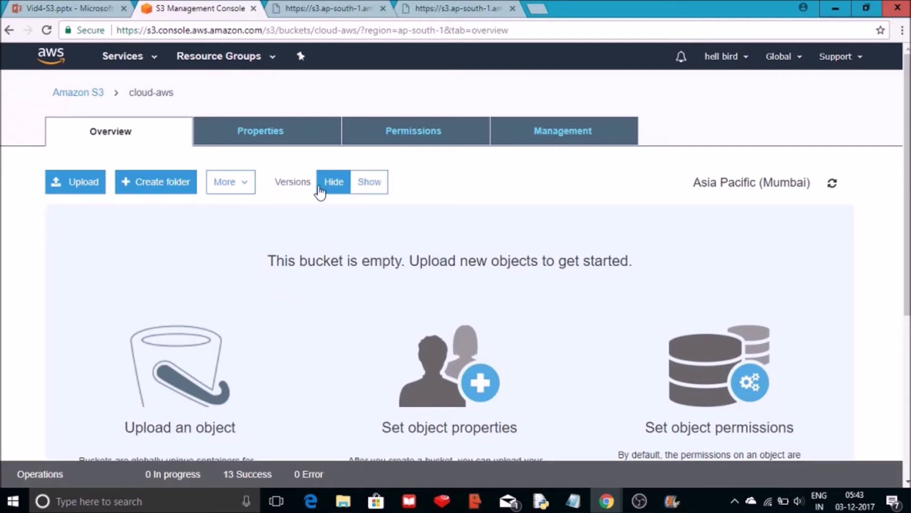
{"action": "left_click", "coordinate": [369, 189]}
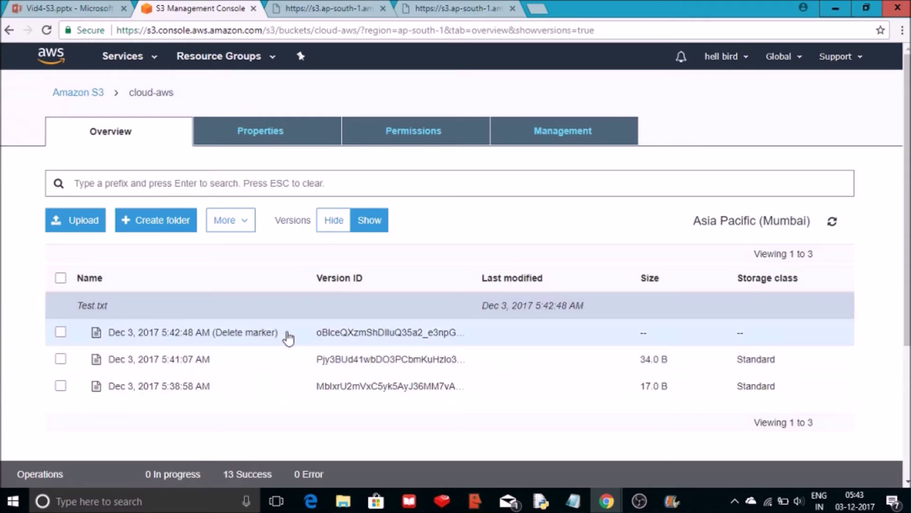
- Permanently delete the delete marker of Test.txt to restore the file
{"action": "left_click", "coordinate": [334, 222]}
{"action": "left_click", "coordinate": [60, 331]}
{"action": "left_click", "coordinate": [242, 233]}
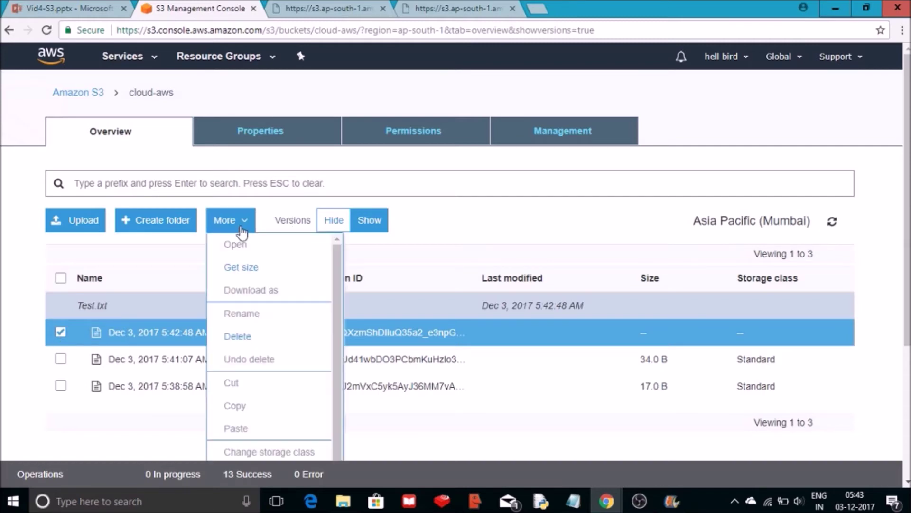
{"action": "left_click", "coordinate": [187, 281]}
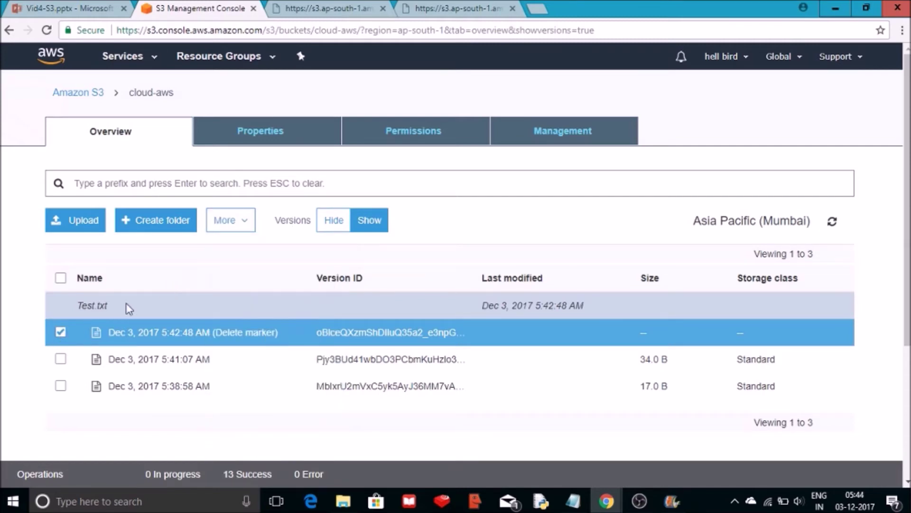
{"action": "left_click", "coordinate": [65, 337]}
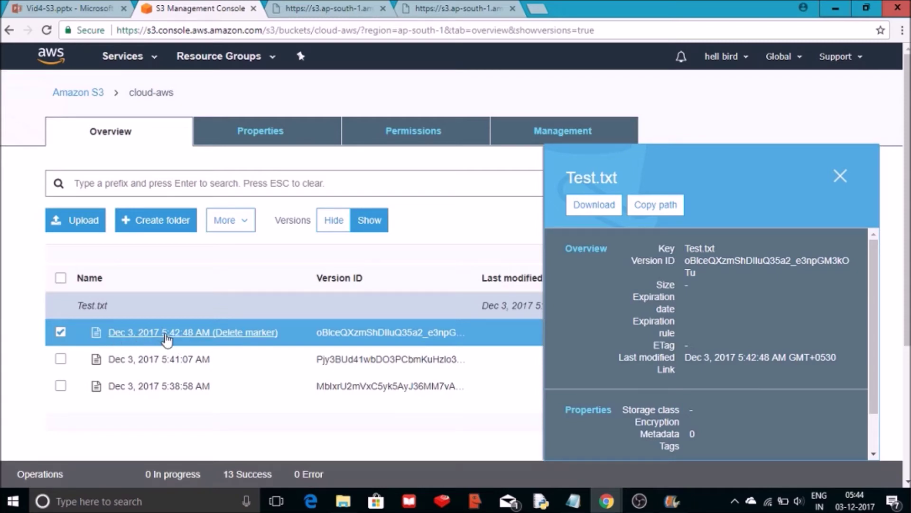
{"action": "left_click", "coordinate": [233, 228]}
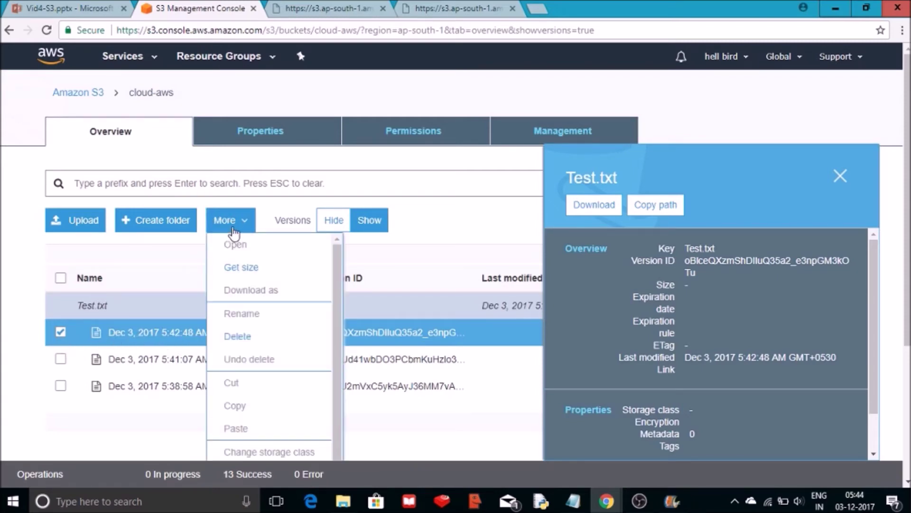
{"action": "left_click", "coordinate": [241, 336]}
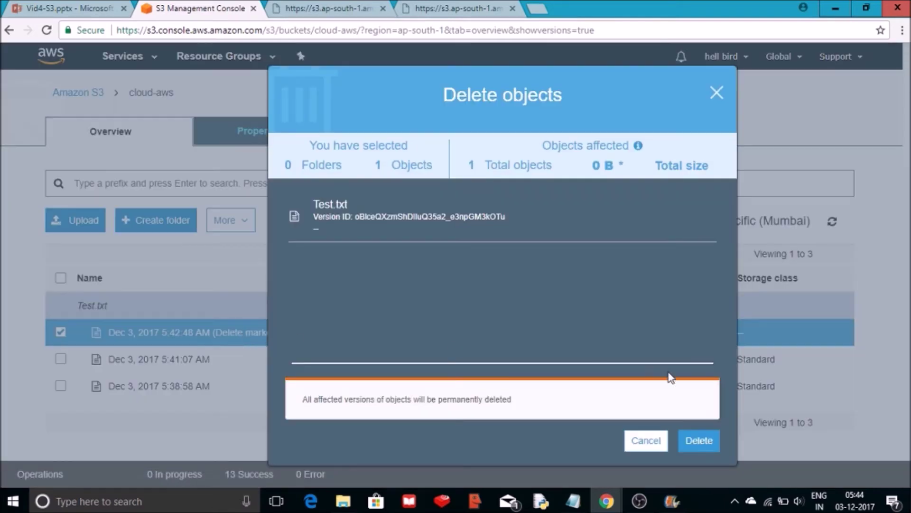
{"action": "left_click", "coordinate": [696, 442]}
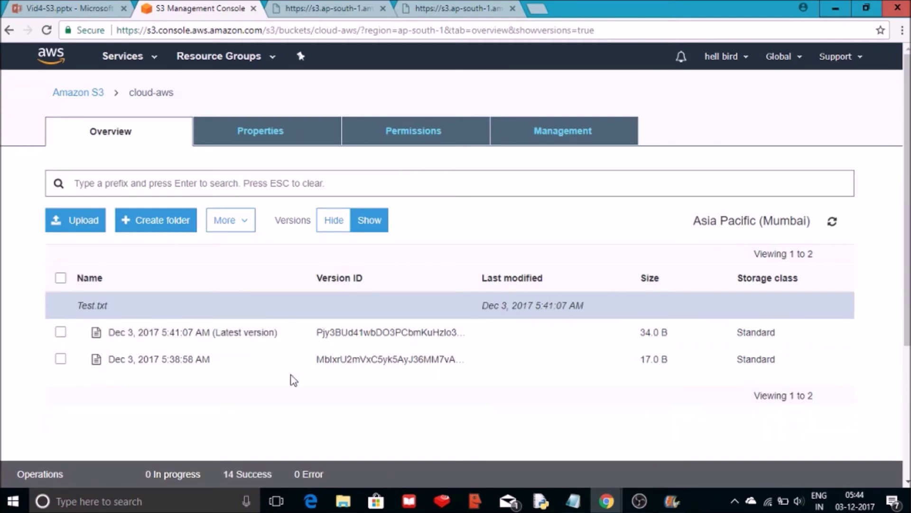
- Reopen the cloud-aws bucket to check for the restored Test.txt, and show its versions
{"action": "left_click", "coordinate": [87, 95]}
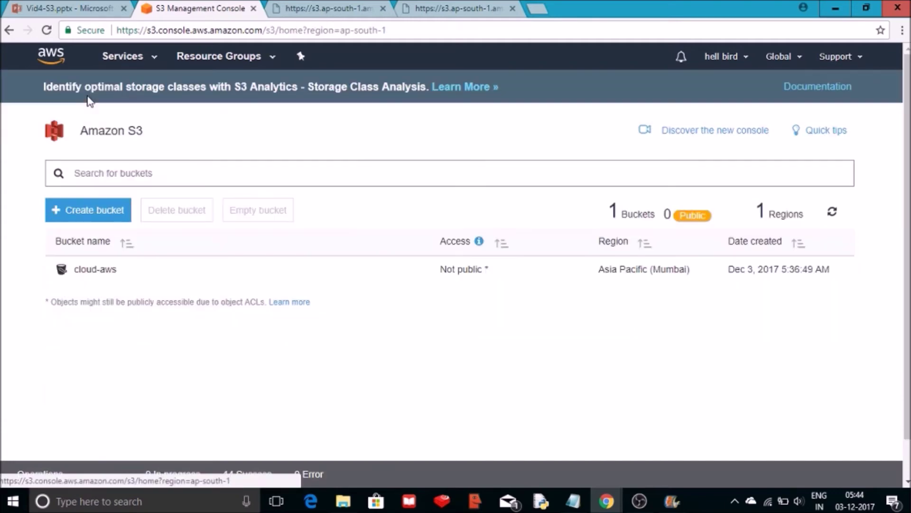
{"action": "left_click", "coordinate": [94, 272]}
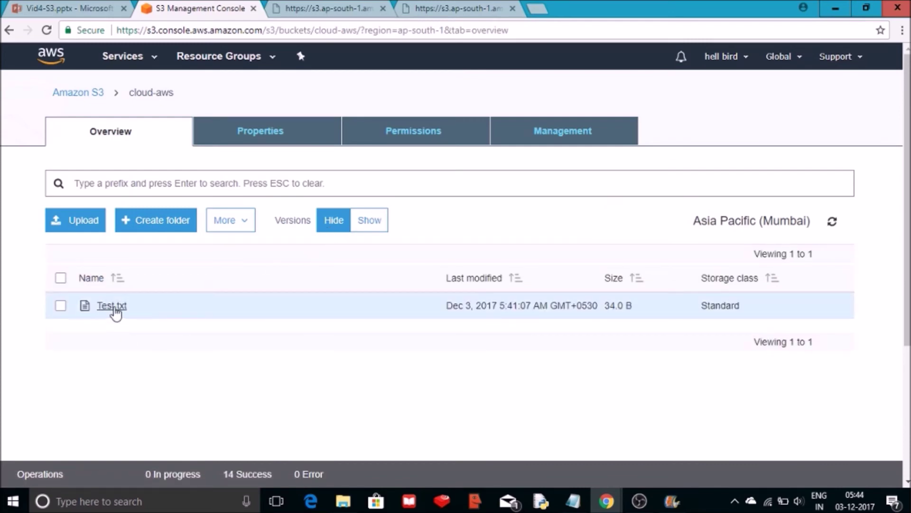
{"action": "left_click", "coordinate": [377, 227]}
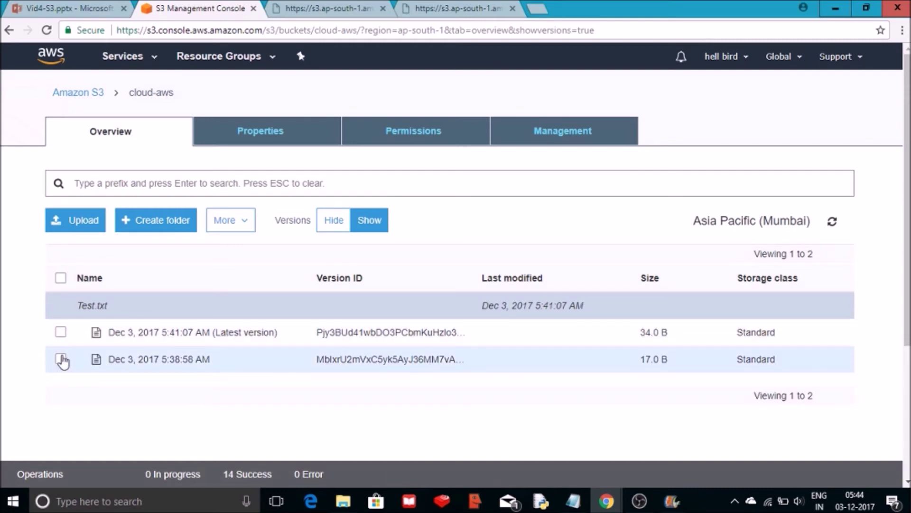
- Permanently delete the latest version of Test.txt, dated Dec 3, 2017 5:41:07 AM
{"action": "left_click", "coordinate": [60, 333]}
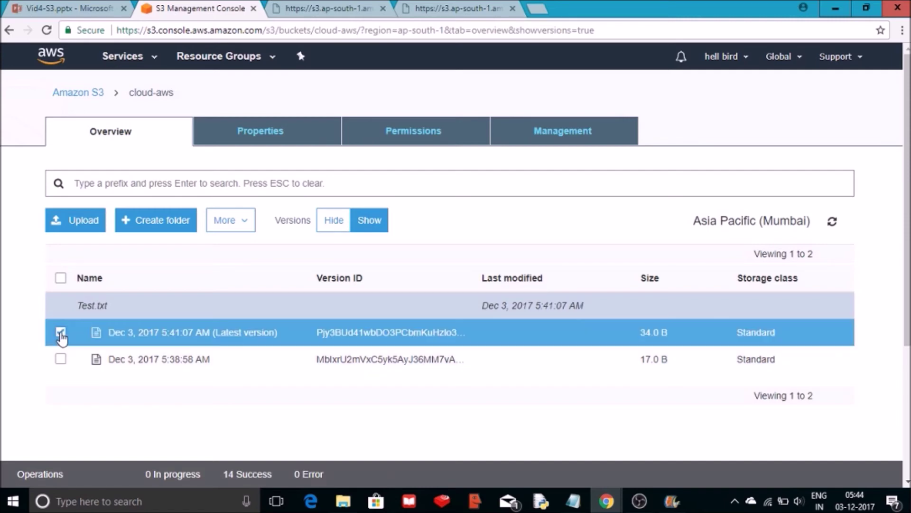
{"action": "left_click", "coordinate": [240, 219]}
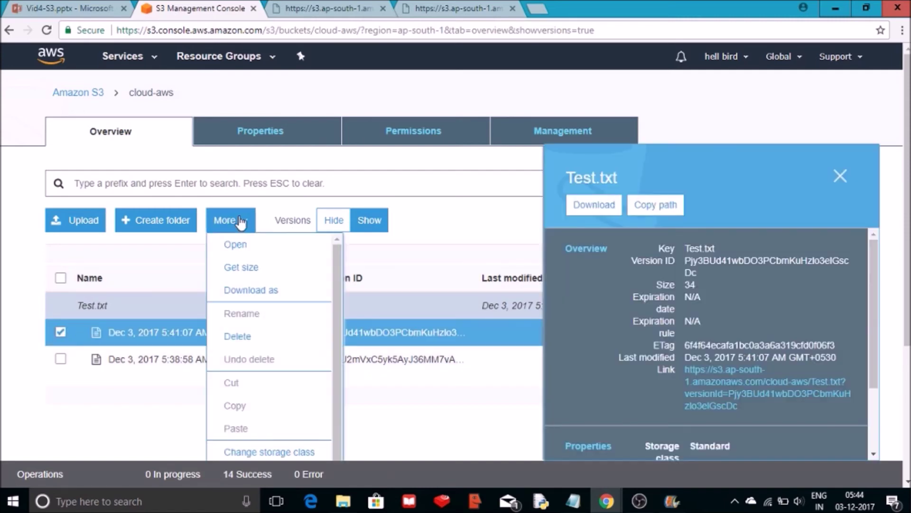
{"action": "left_click", "coordinate": [242, 336]}
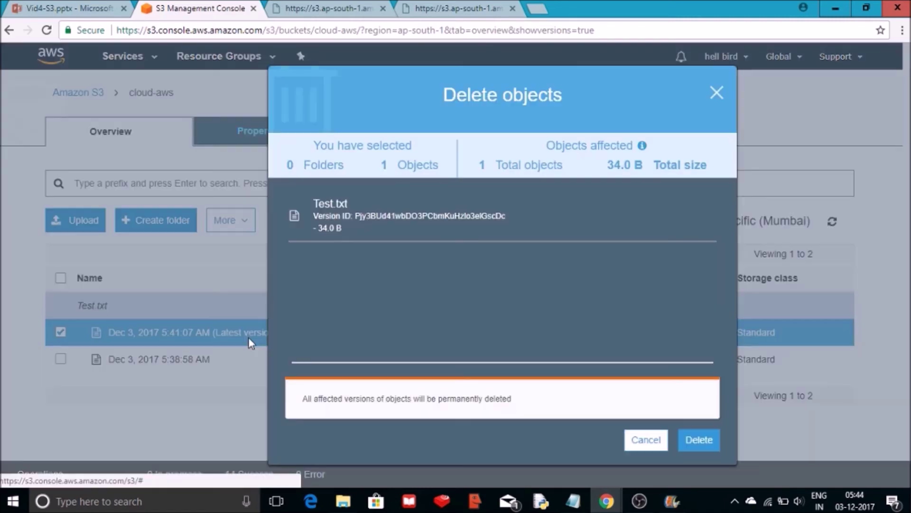
{"action": "left_click", "coordinate": [700, 439]}
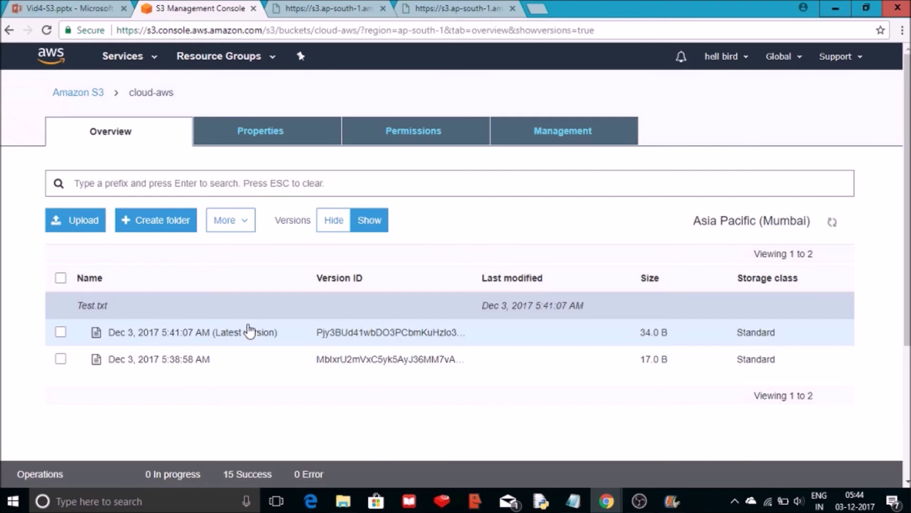
- Reopen the cloud-aws bucket to check the current Test.txt, and show its remaining versions
{"action": "left_click", "coordinate": [84, 96]}
{"action": "left_click", "coordinate": [95, 269]}
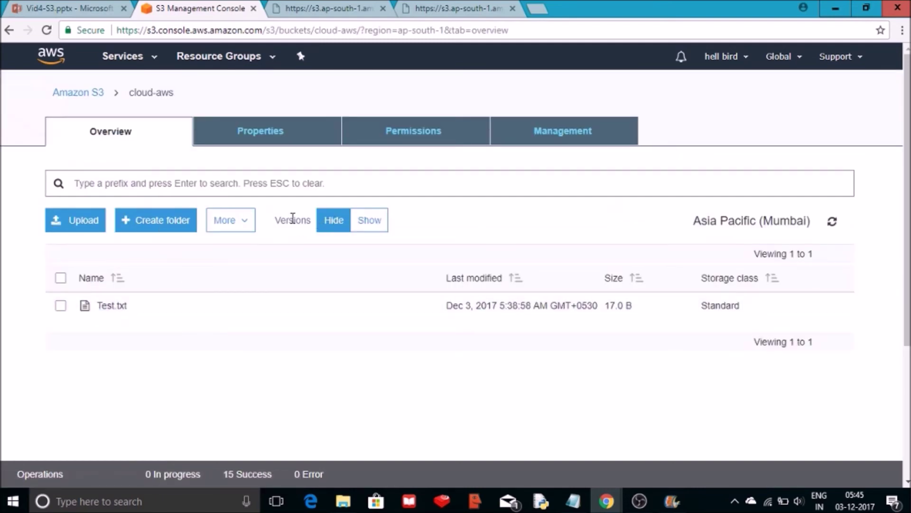
{"action": "left_click", "coordinate": [372, 225]}
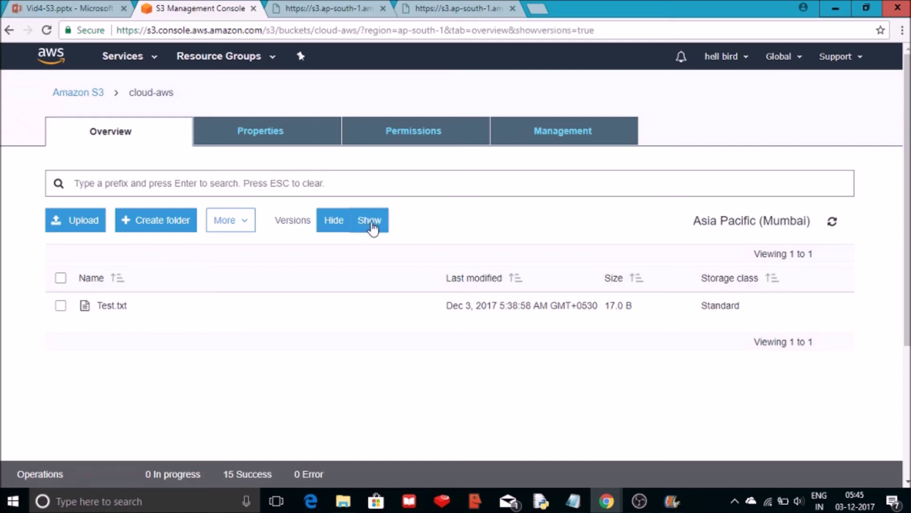